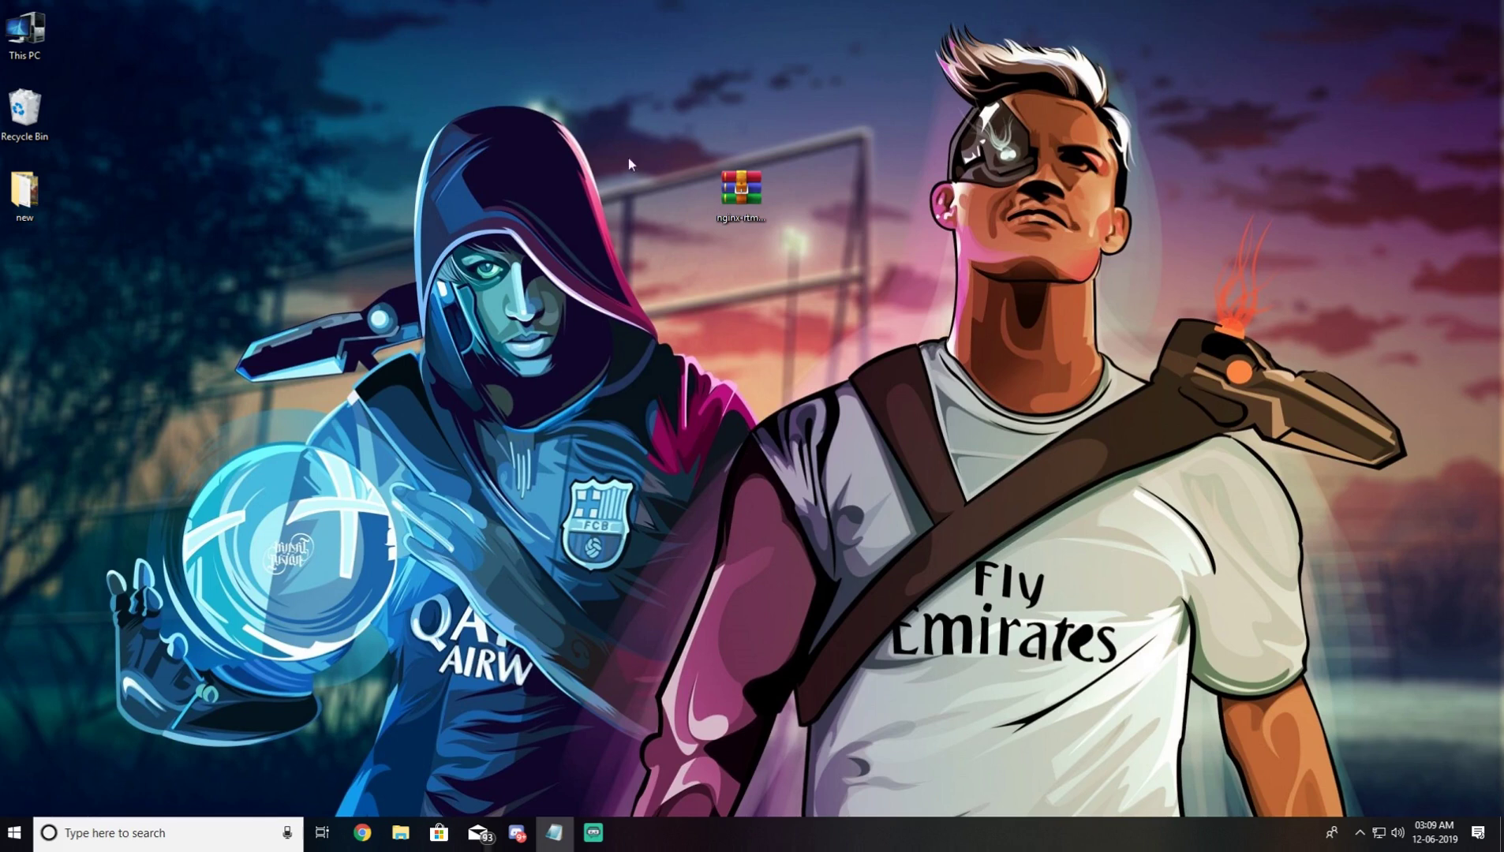
Step: Open the nginx-rtmp zip archive on the desktop, check its nginx-rtmp folder, then close it
{"action": "left_click_drag", "start_coordinate": [635, 127], "coordinate": [837, 278]}
{"action": "double_click", "coordinate": [731, 187]}
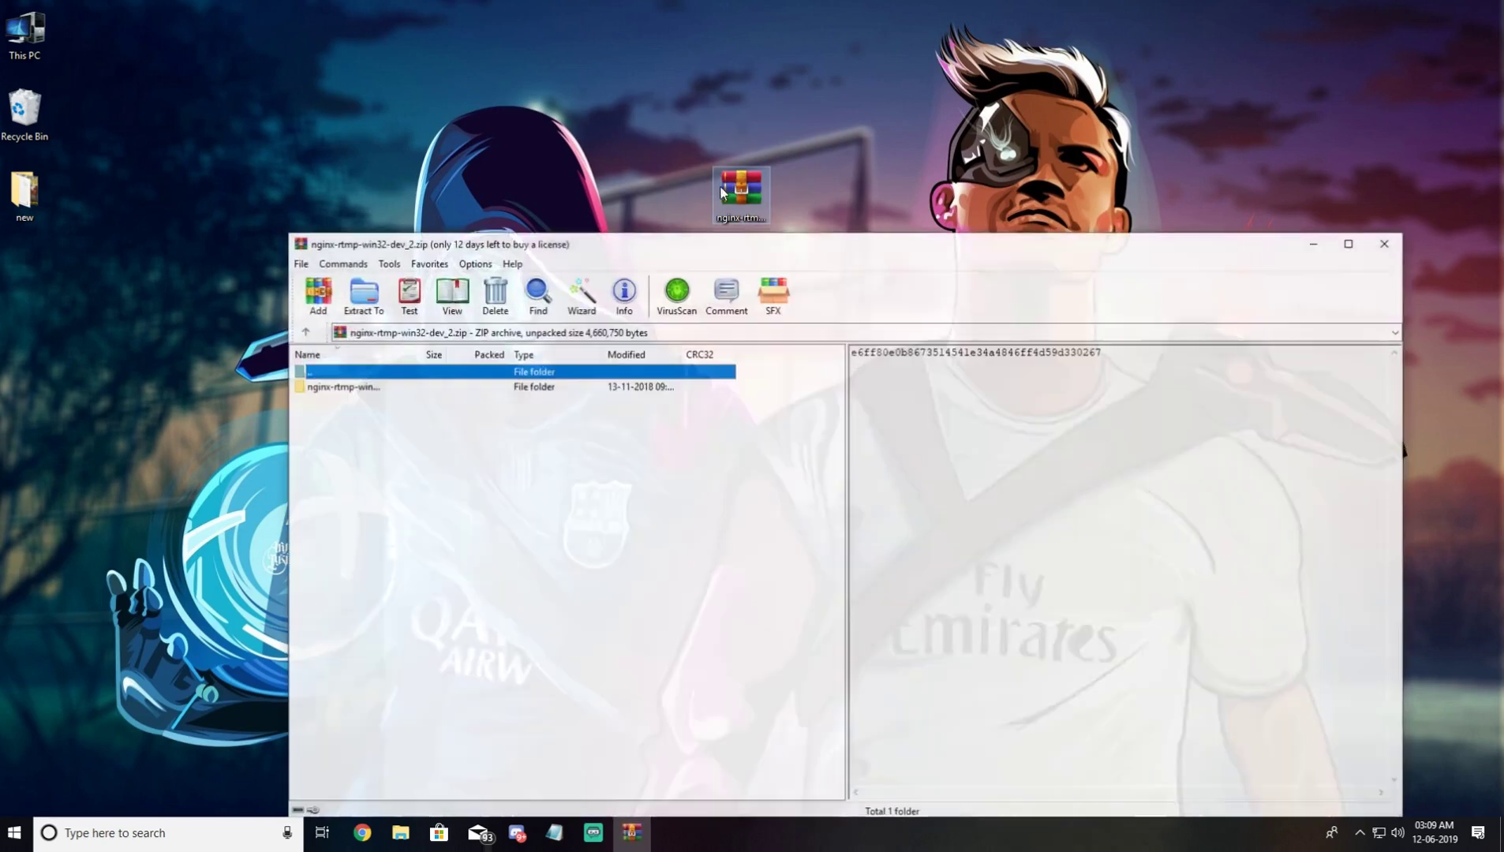
{"action": "left_click", "coordinate": [347, 387]}
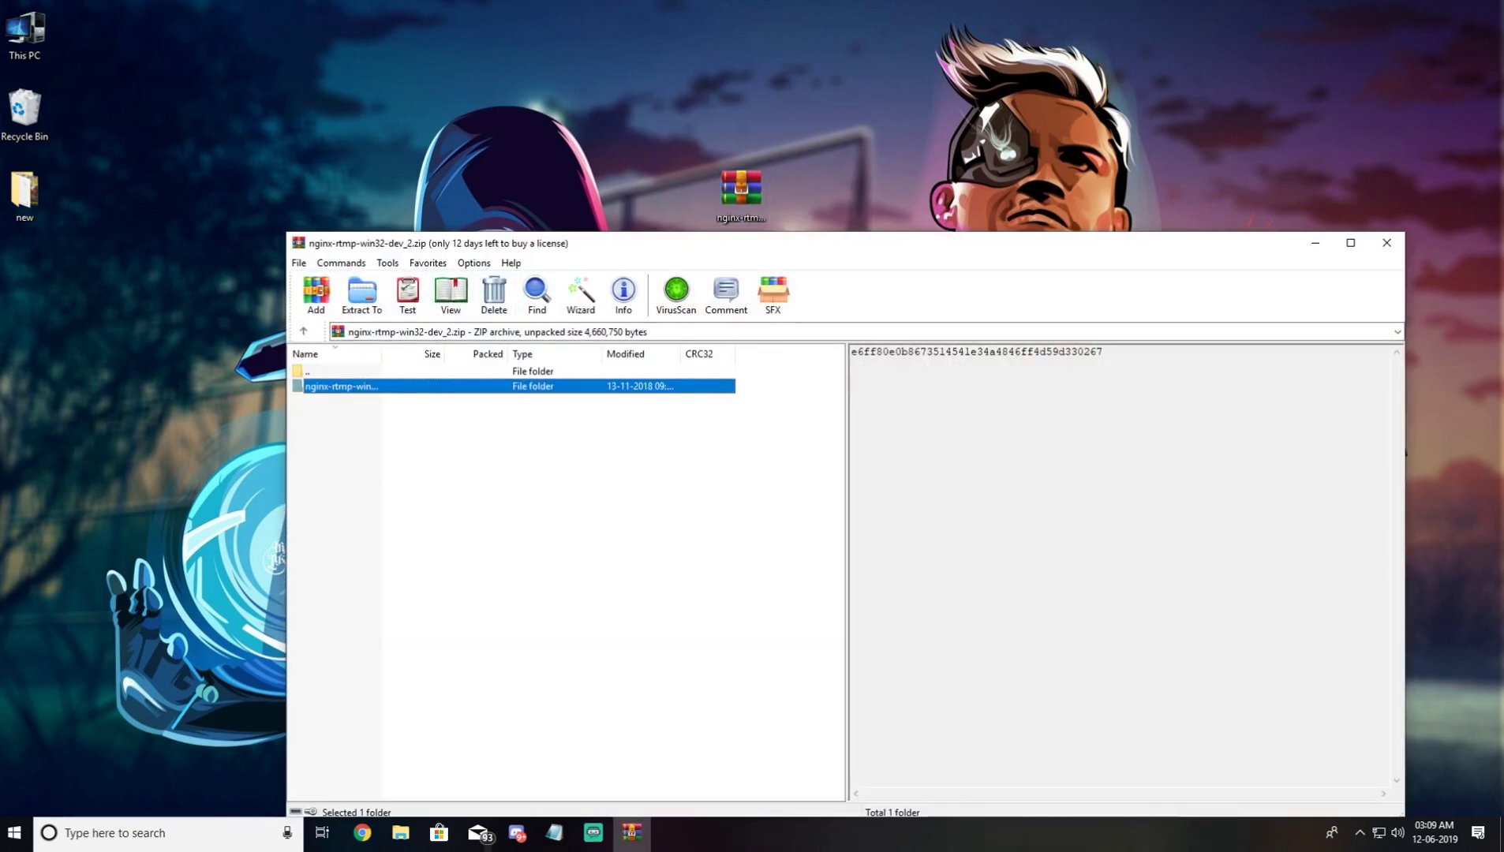
{"action": "left_click", "coordinate": [1389, 244]}
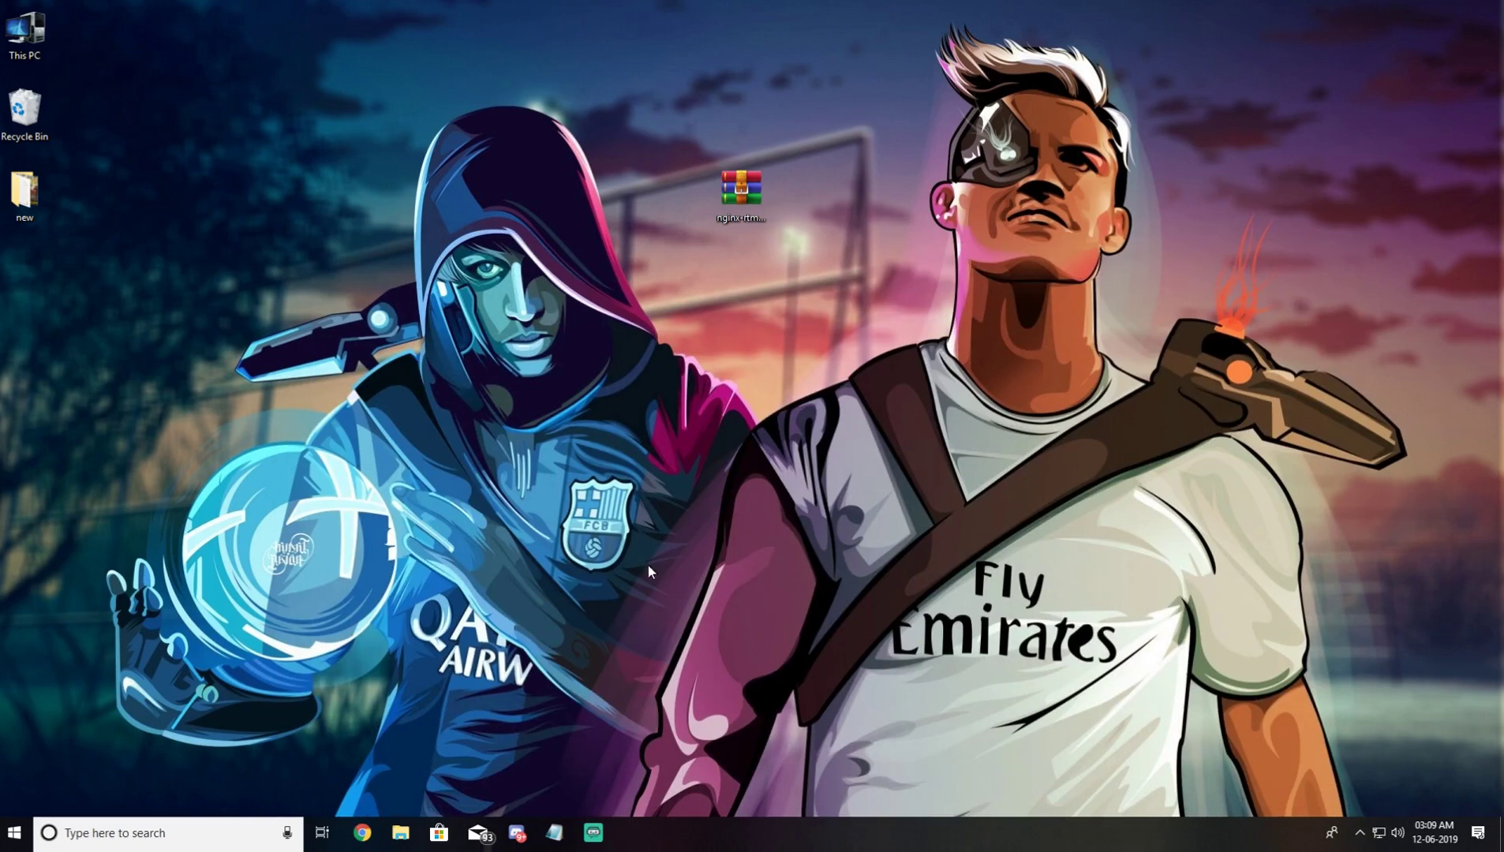
Step: Go to Program Files (x86)\nginx-rtmp-win32-dev\conf and select nginx.conf
{"action": "left_click", "coordinate": [401, 833]}
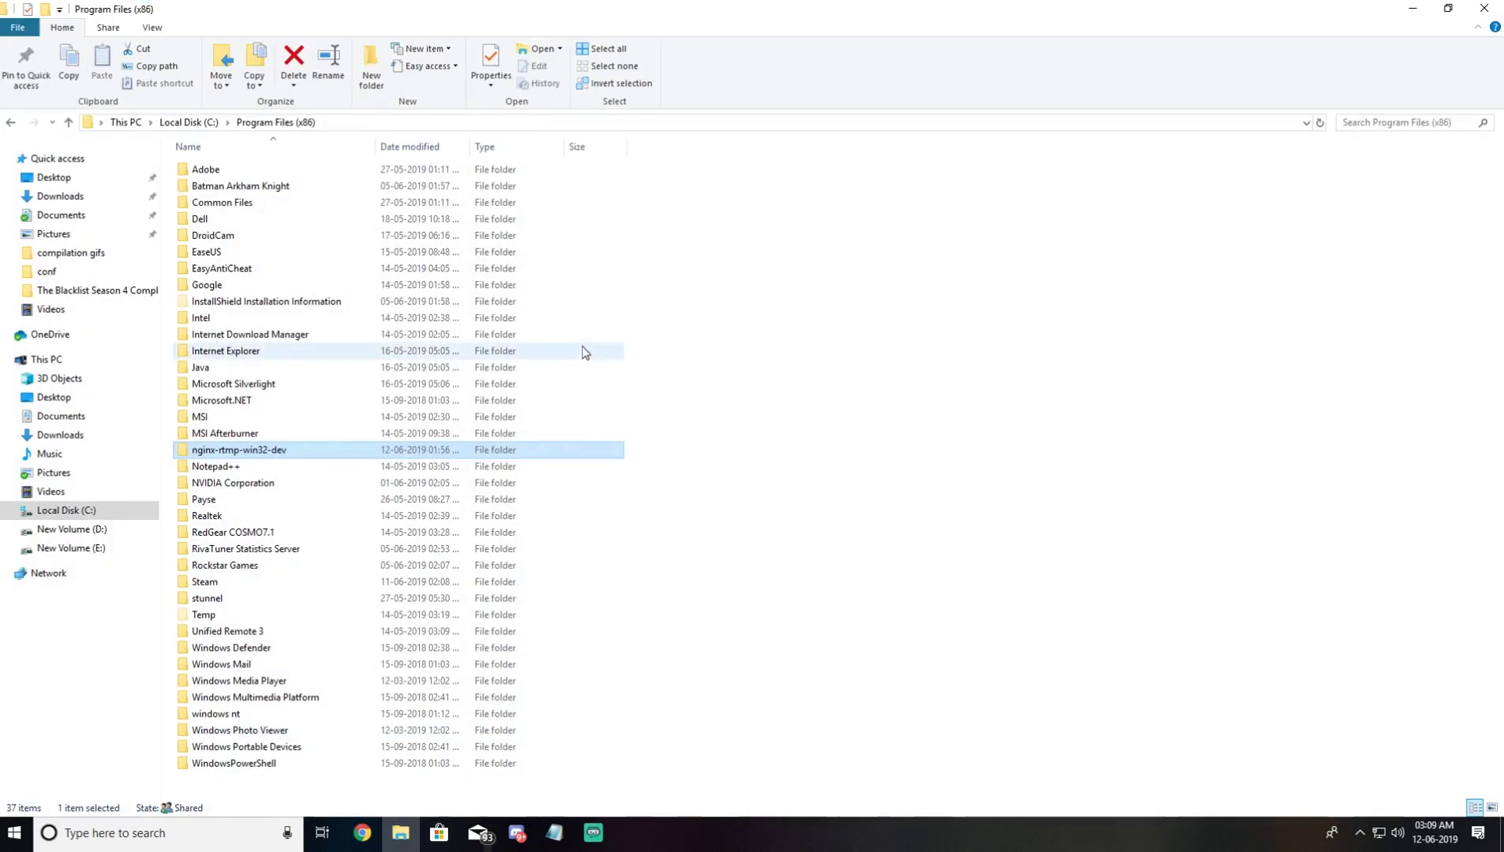
{"action": "double_click", "coordinate": [266, 452]}
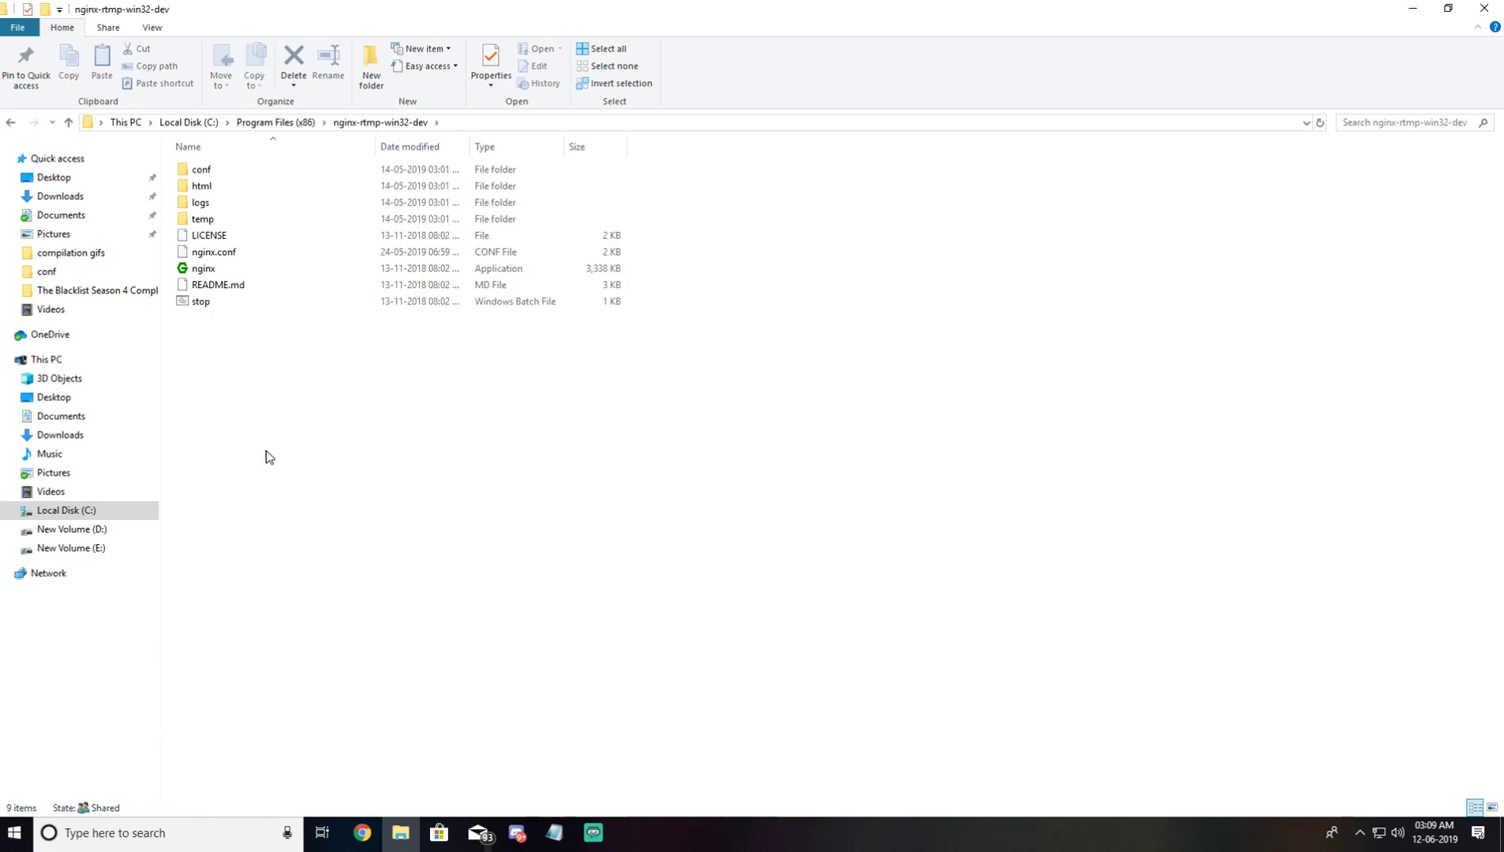
{"action": "double_click", "coordinate": [228, 180]}
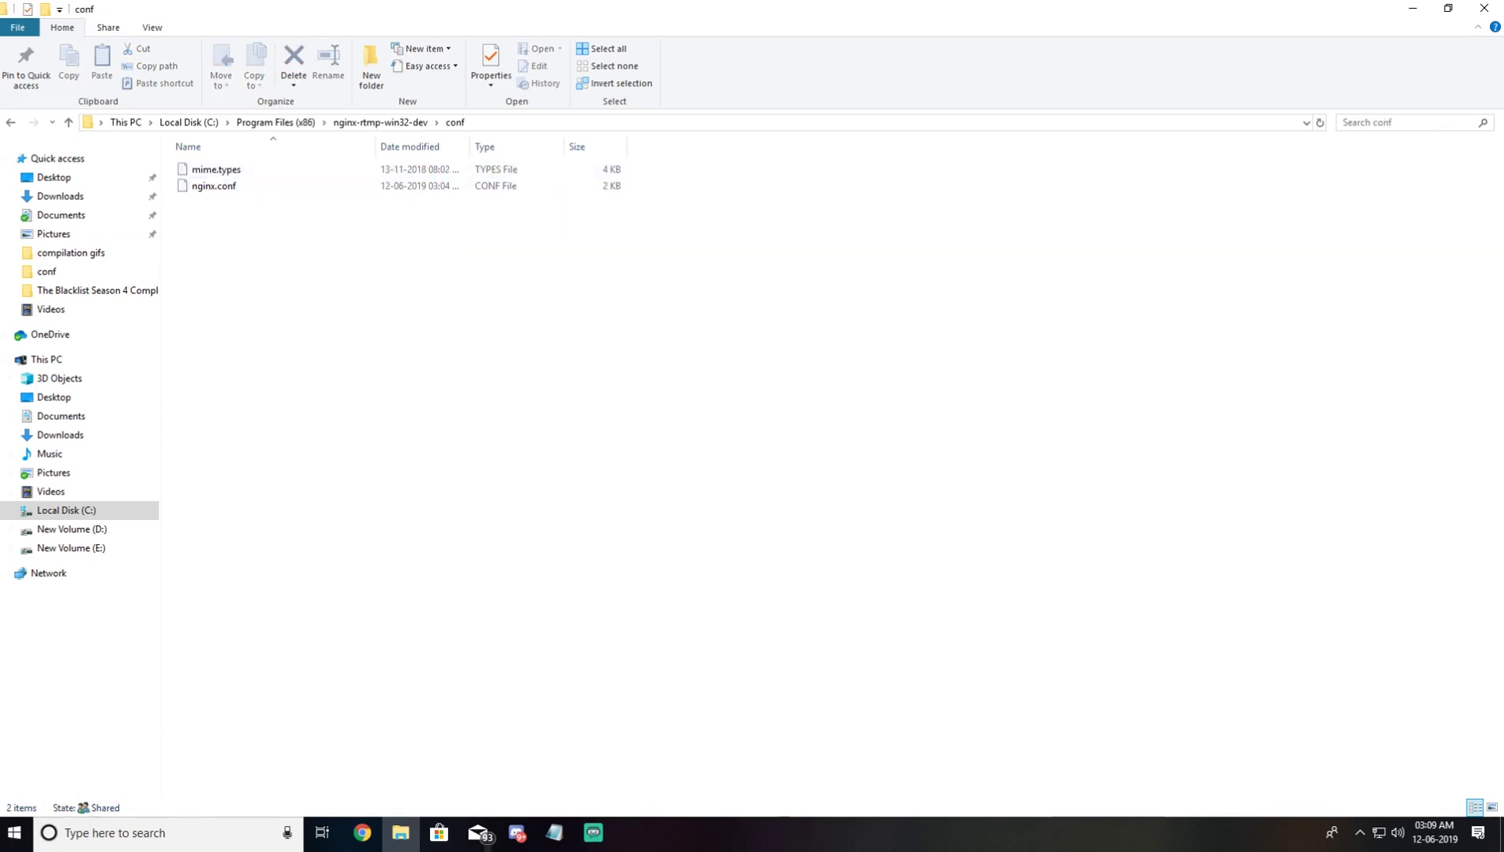
{"action": "left_click", "coordinate": [554, 833]}
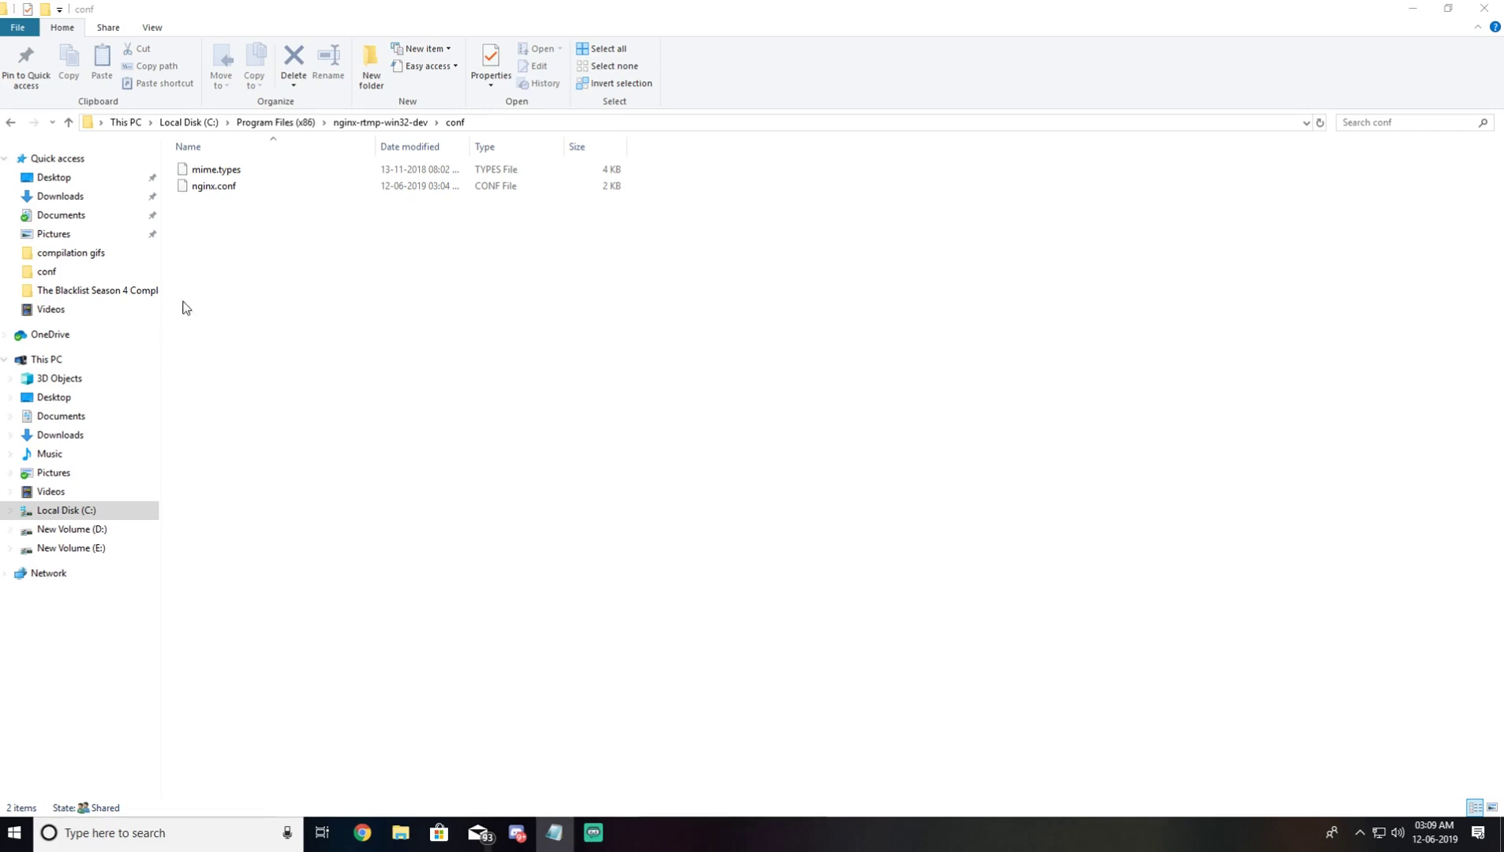
{"action": "left_click", "coordinate": [222, 192]}
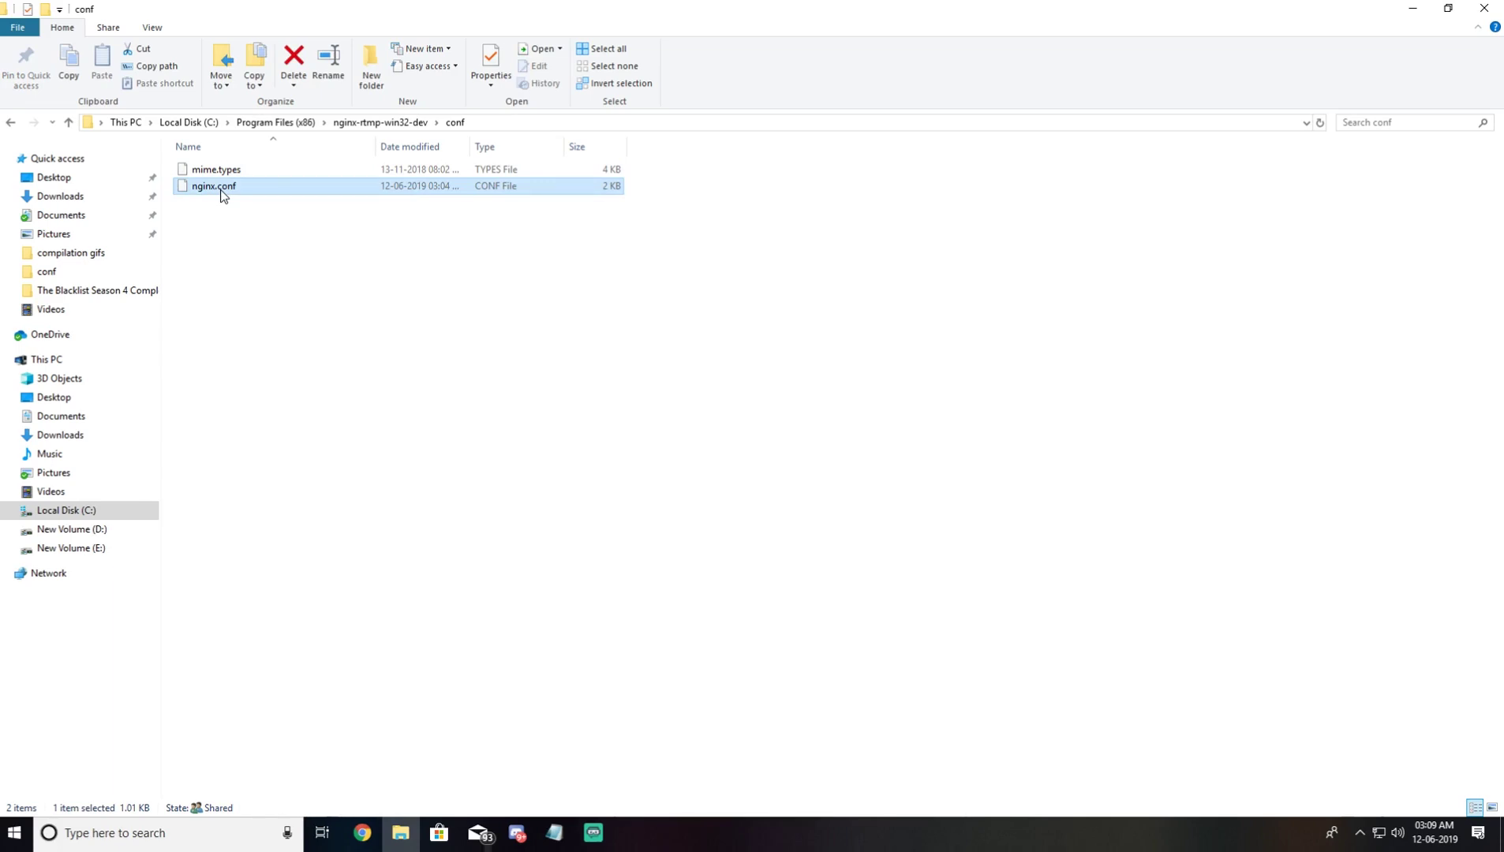
Step: Edit nginx.conf with Notepad++ and delete the two old push lines (lines 15–16)
{"action": "right_click", "coordinate": [222, 192]}
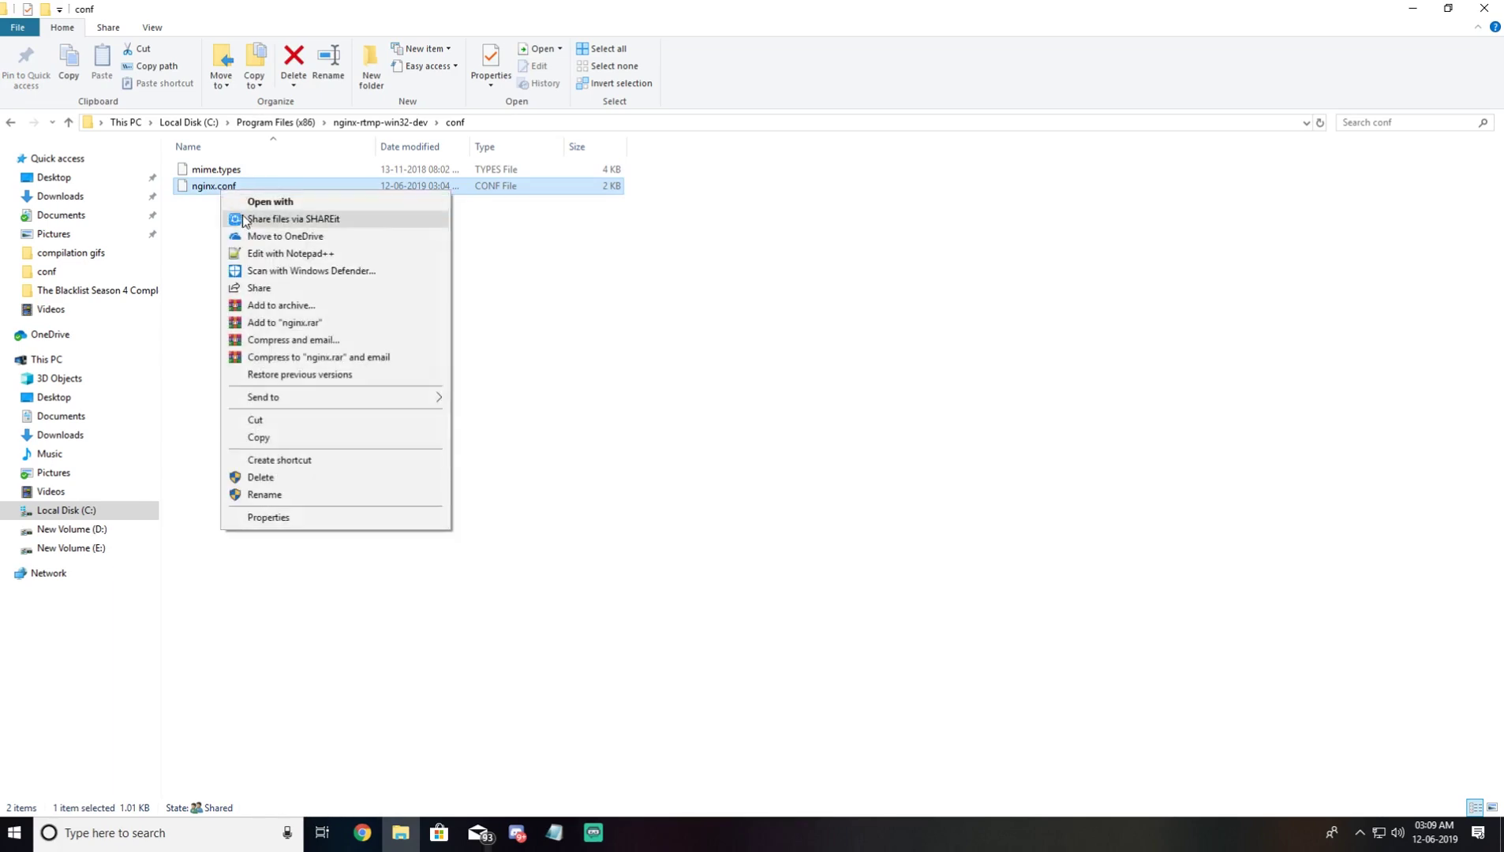
{"action": "left_click", "coordinate": [256, 254]}
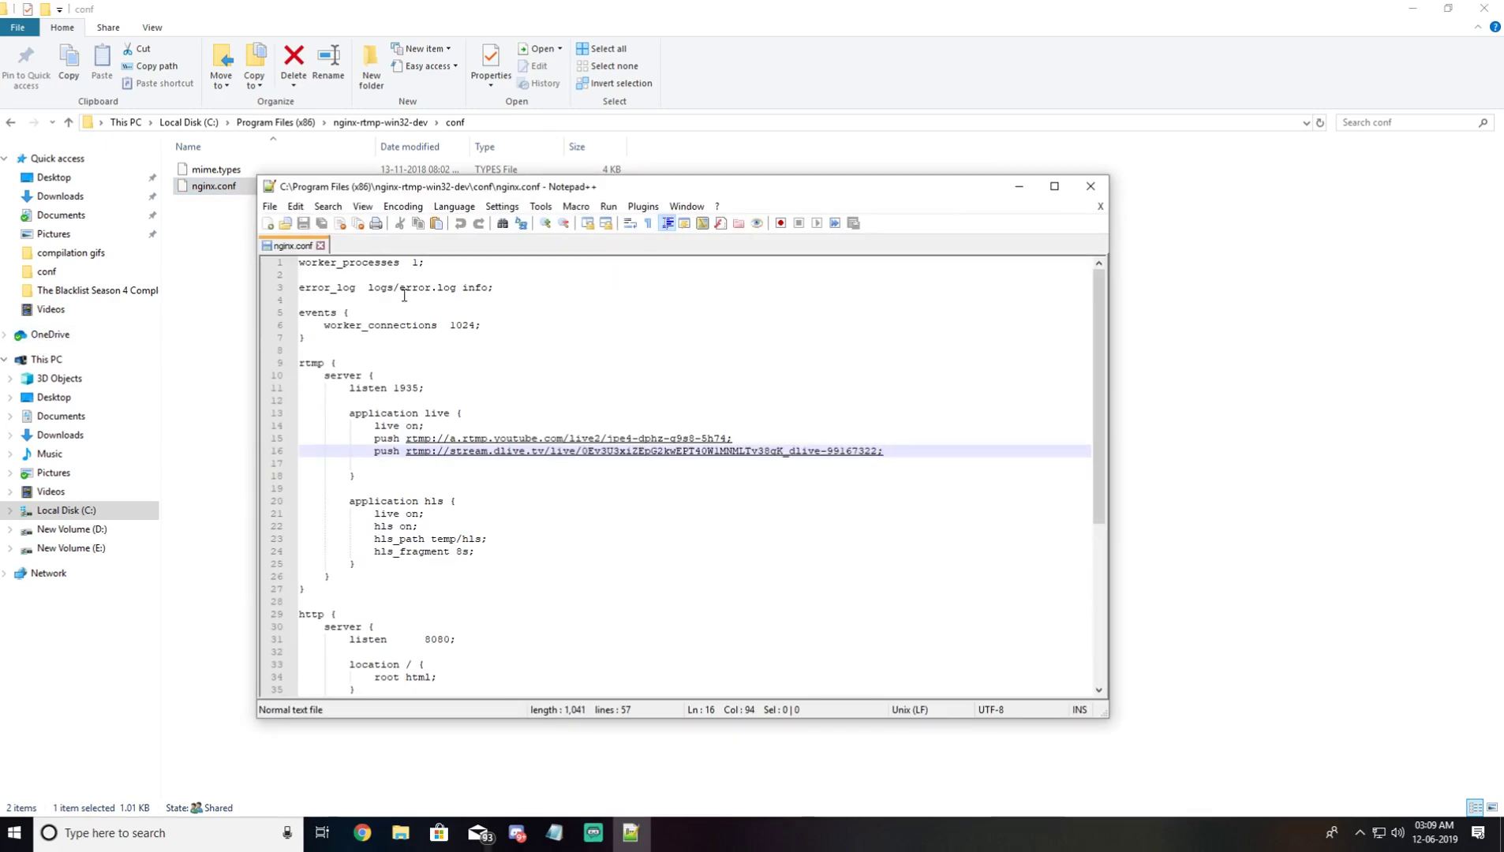
{"action": "left_click_drag", "start_coordinate": [899, 452], "coordinate": [376, 438]}
{"action": "key", "text": "Delete"}
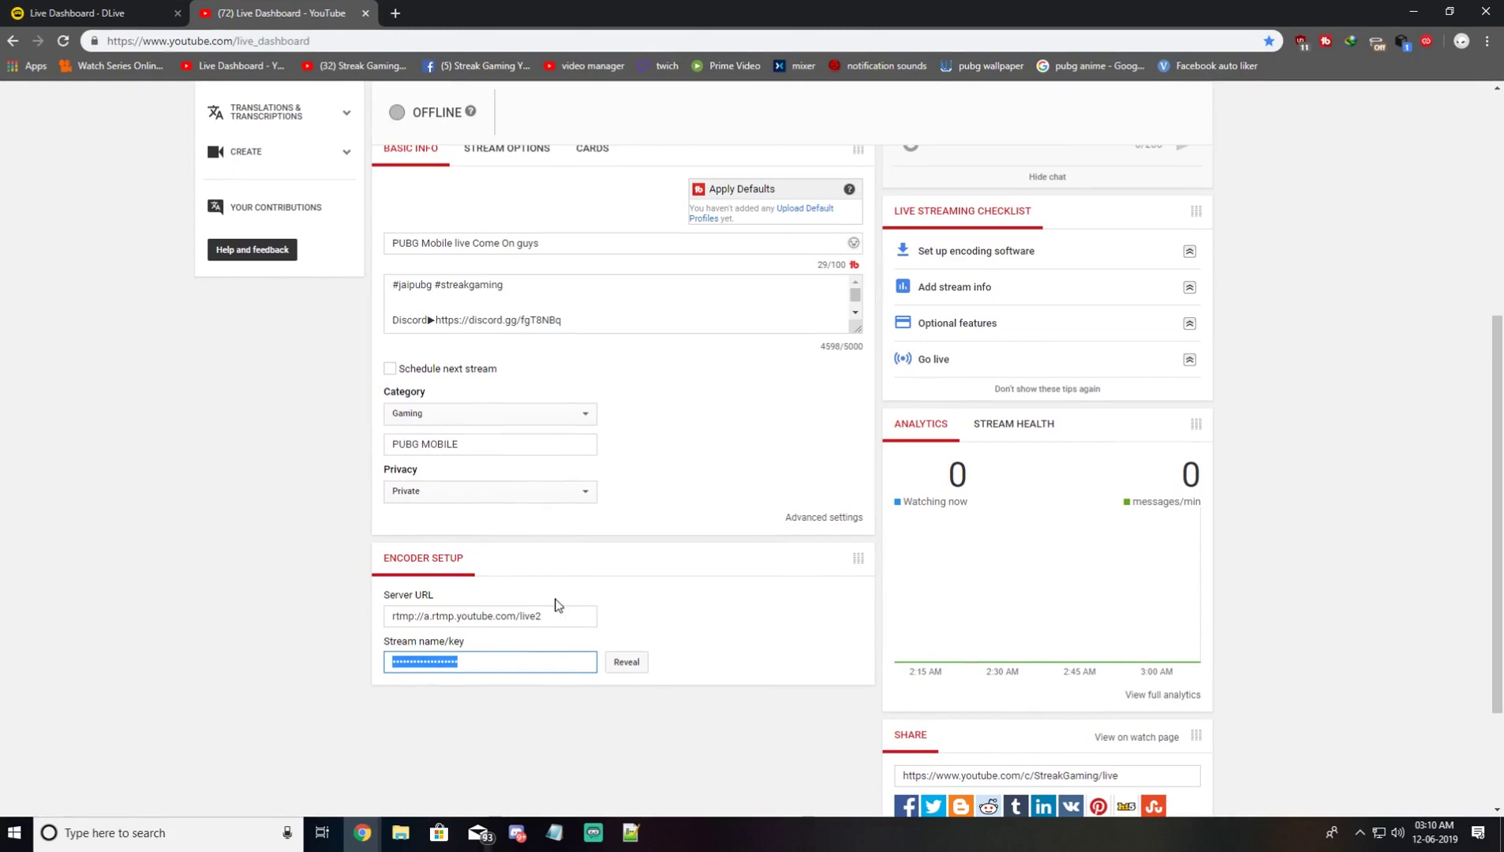
Step: Copy YouTube's server URL and add a 'push rtmp://a.rtmp.youtube.com/live2' line in nginx.conf
{"action": "left_click", "coordinate": [560, 615]}
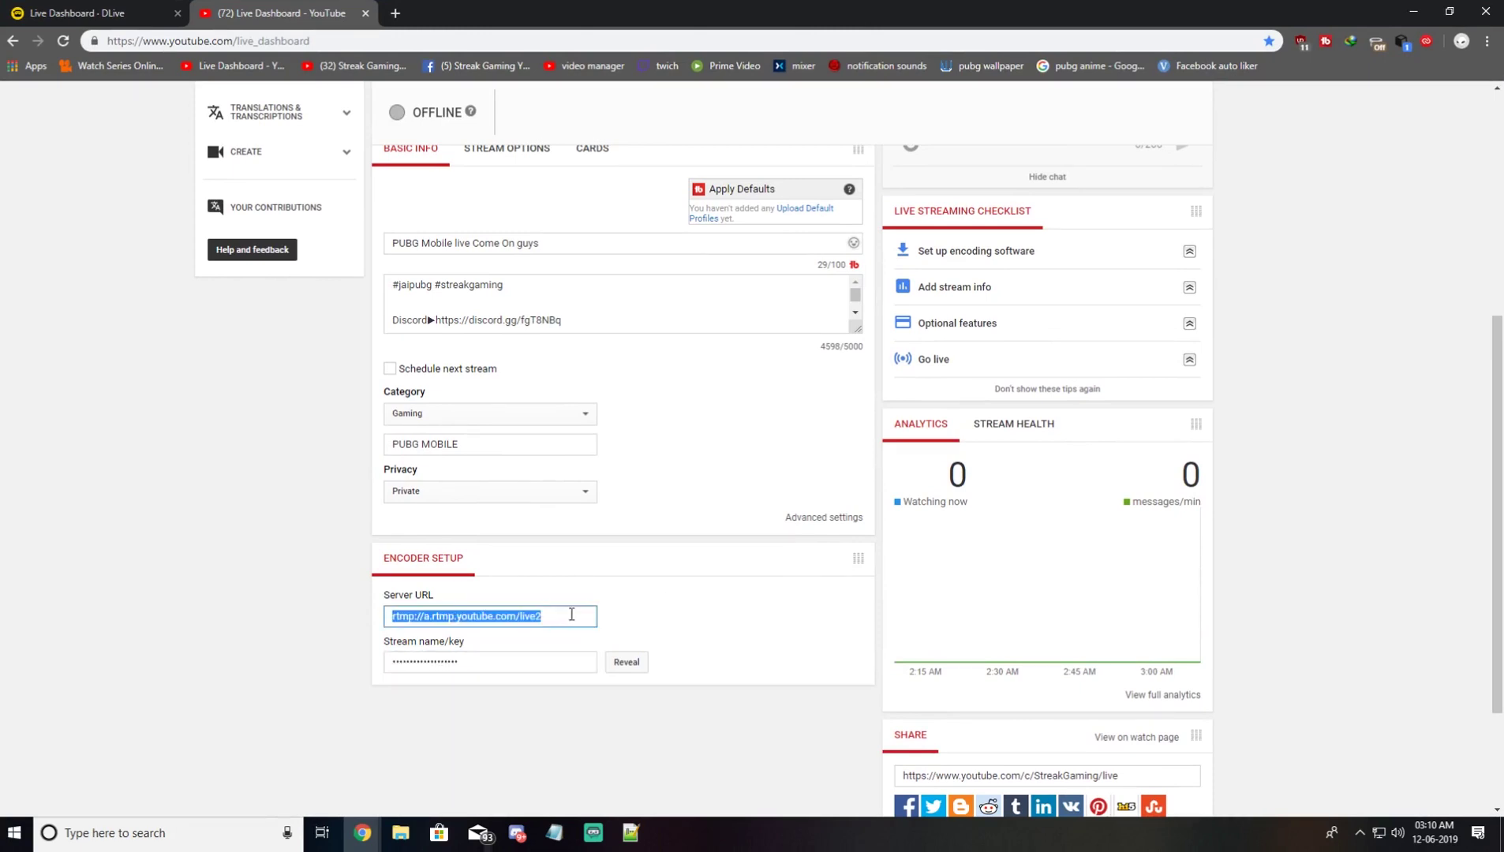
{"action": "right_click", "coordinate": [514, 621]}
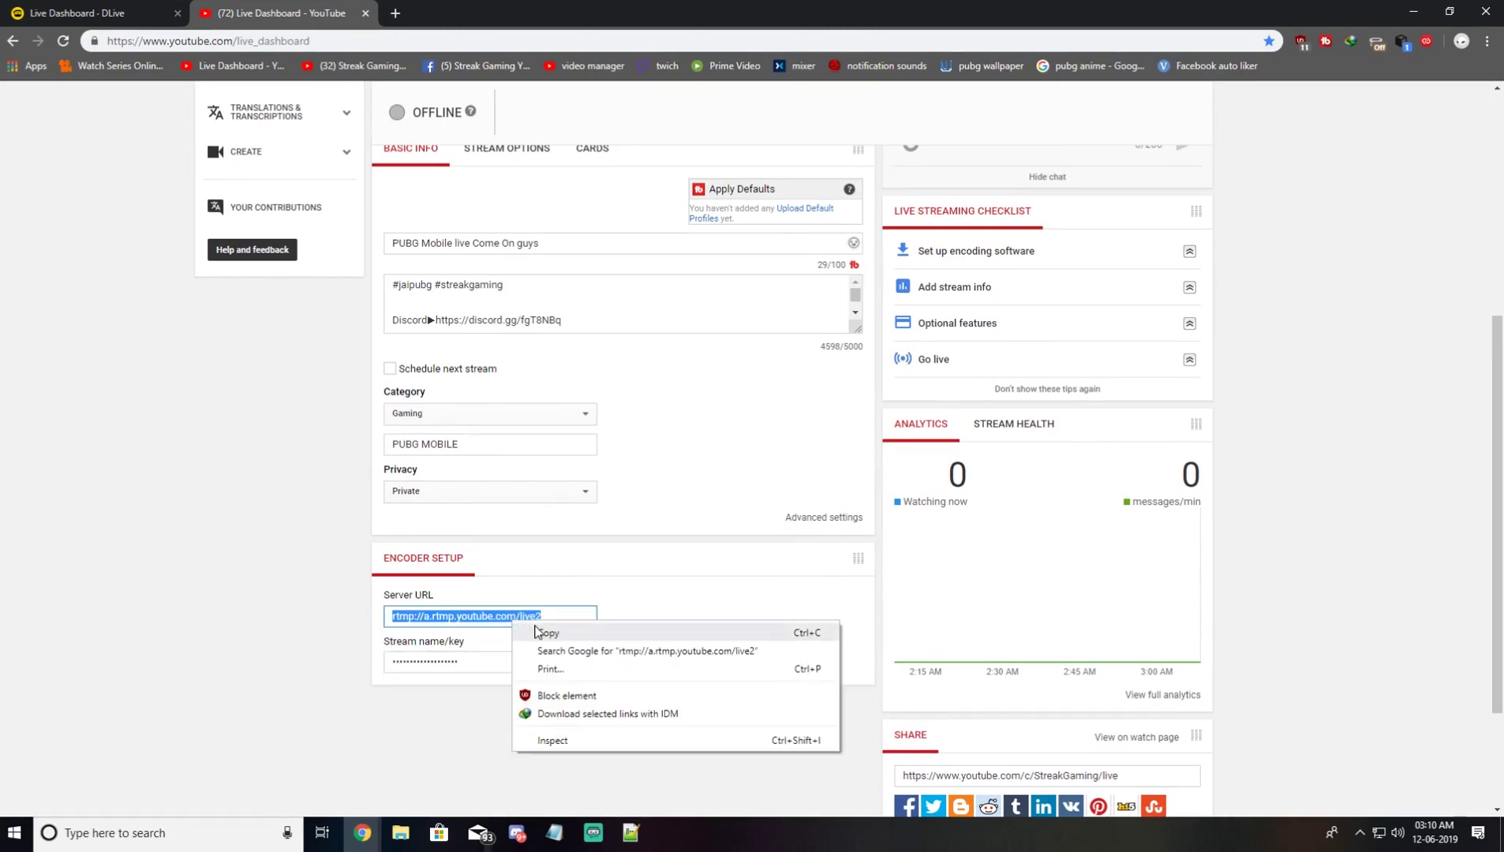
{"action": "left_click", "coordinate": [545, 635]}
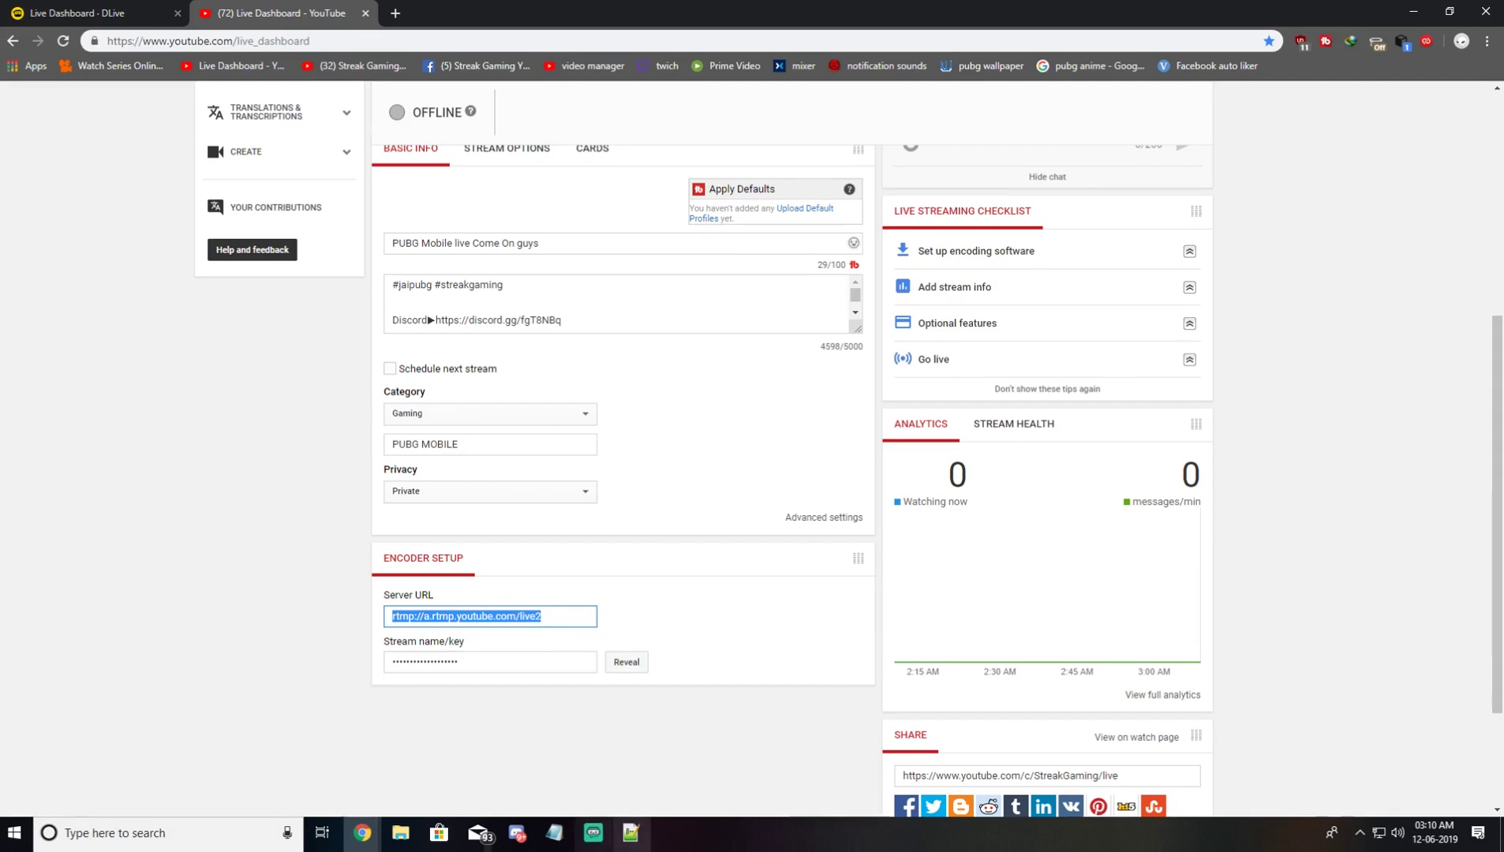
{"action": "left_click", "coordinate": [630, 833]}
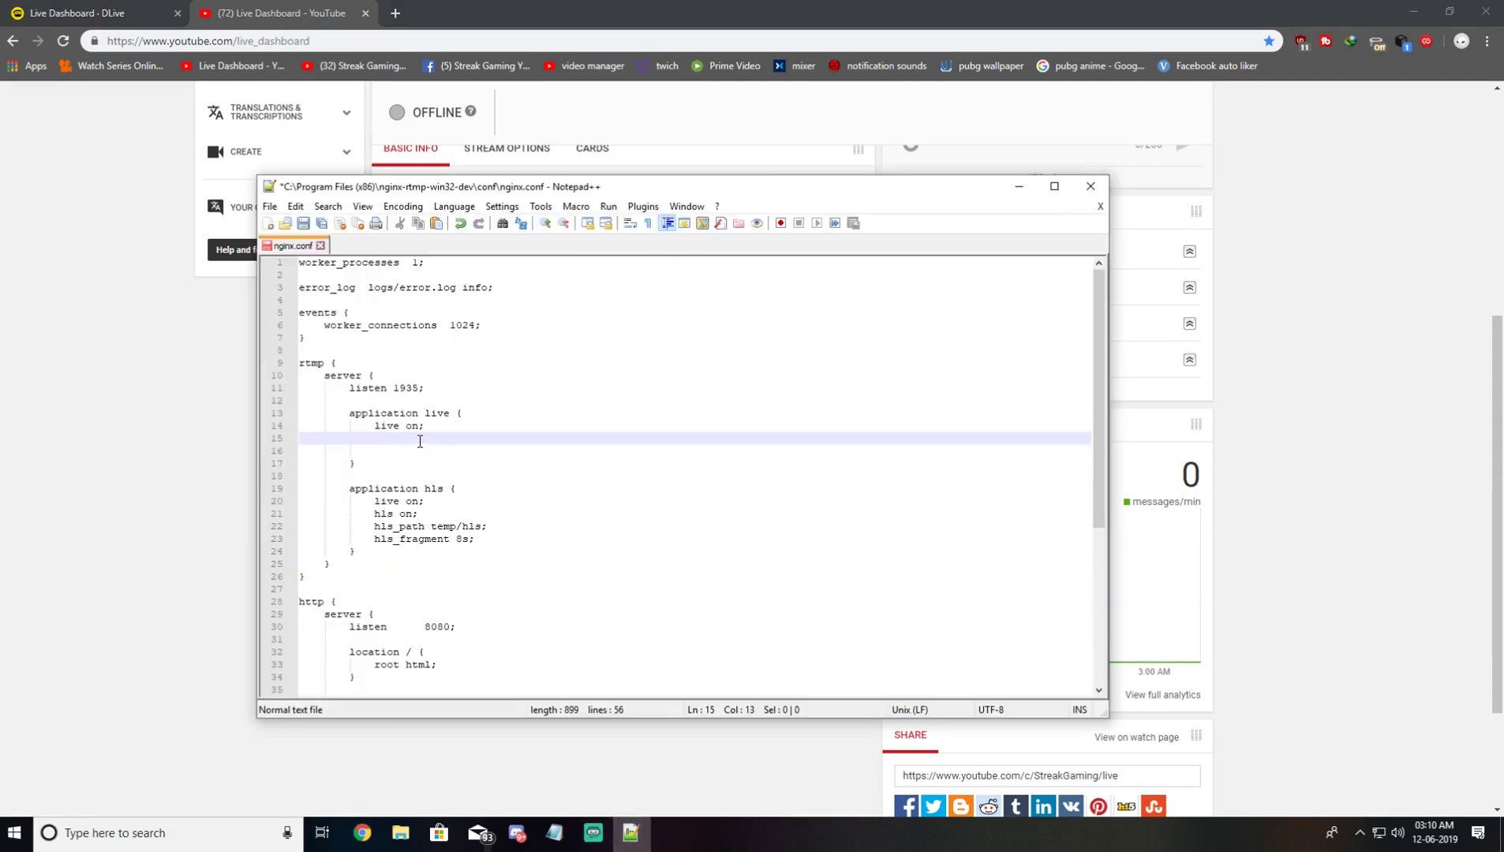
{"action": "type", "text": "push"}
{"action": "key", "text": "ctrl+v"}
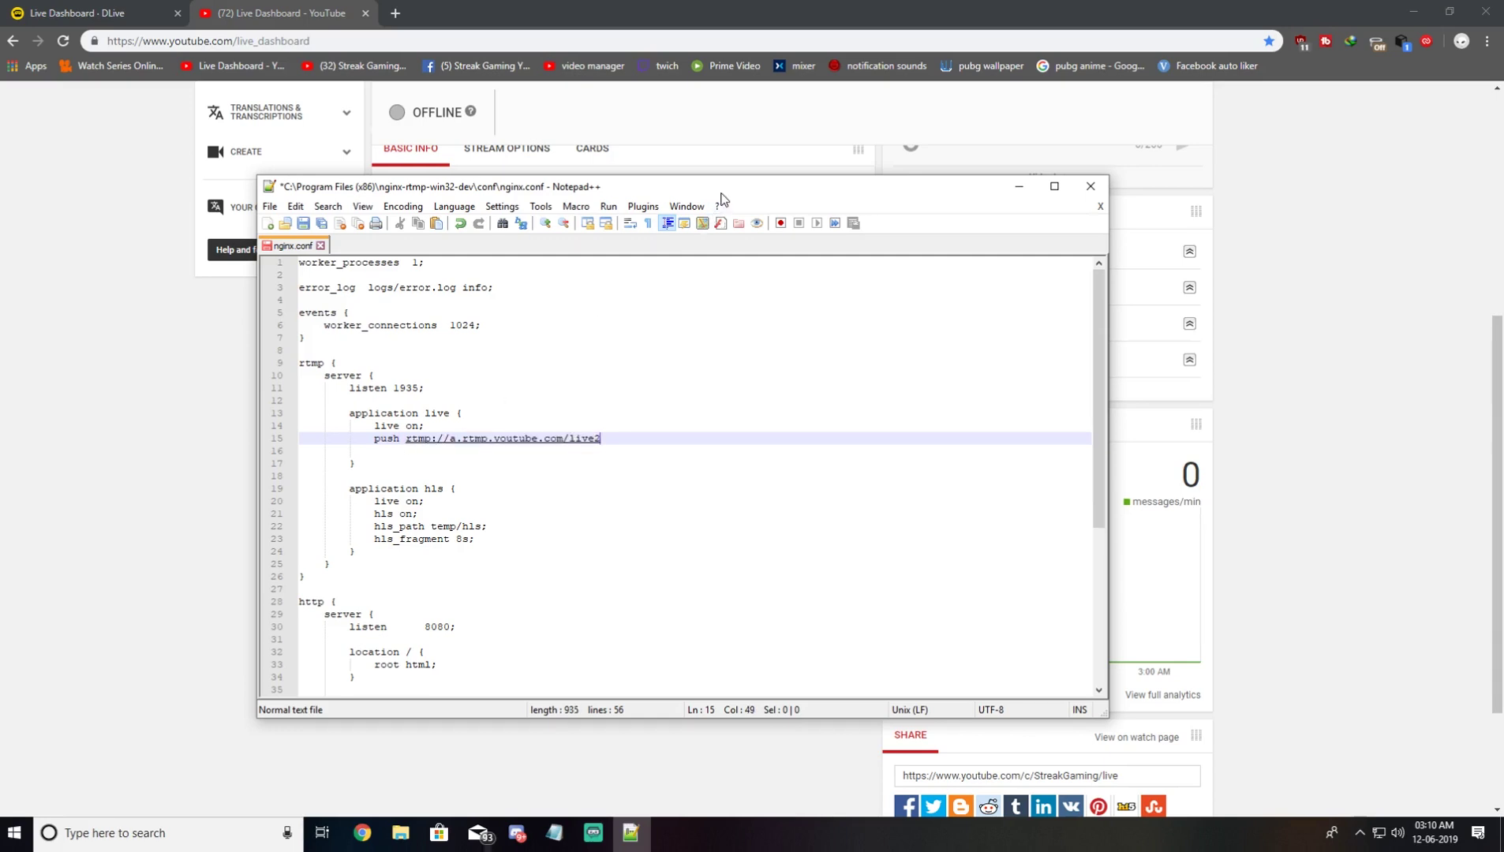
Step: Reveal the YouTube stream key in Live Dashboard and select it for copying
{"action": "left_click_drag", "start_coordinate": [723, 189], "coordinate": [1308, 151]}
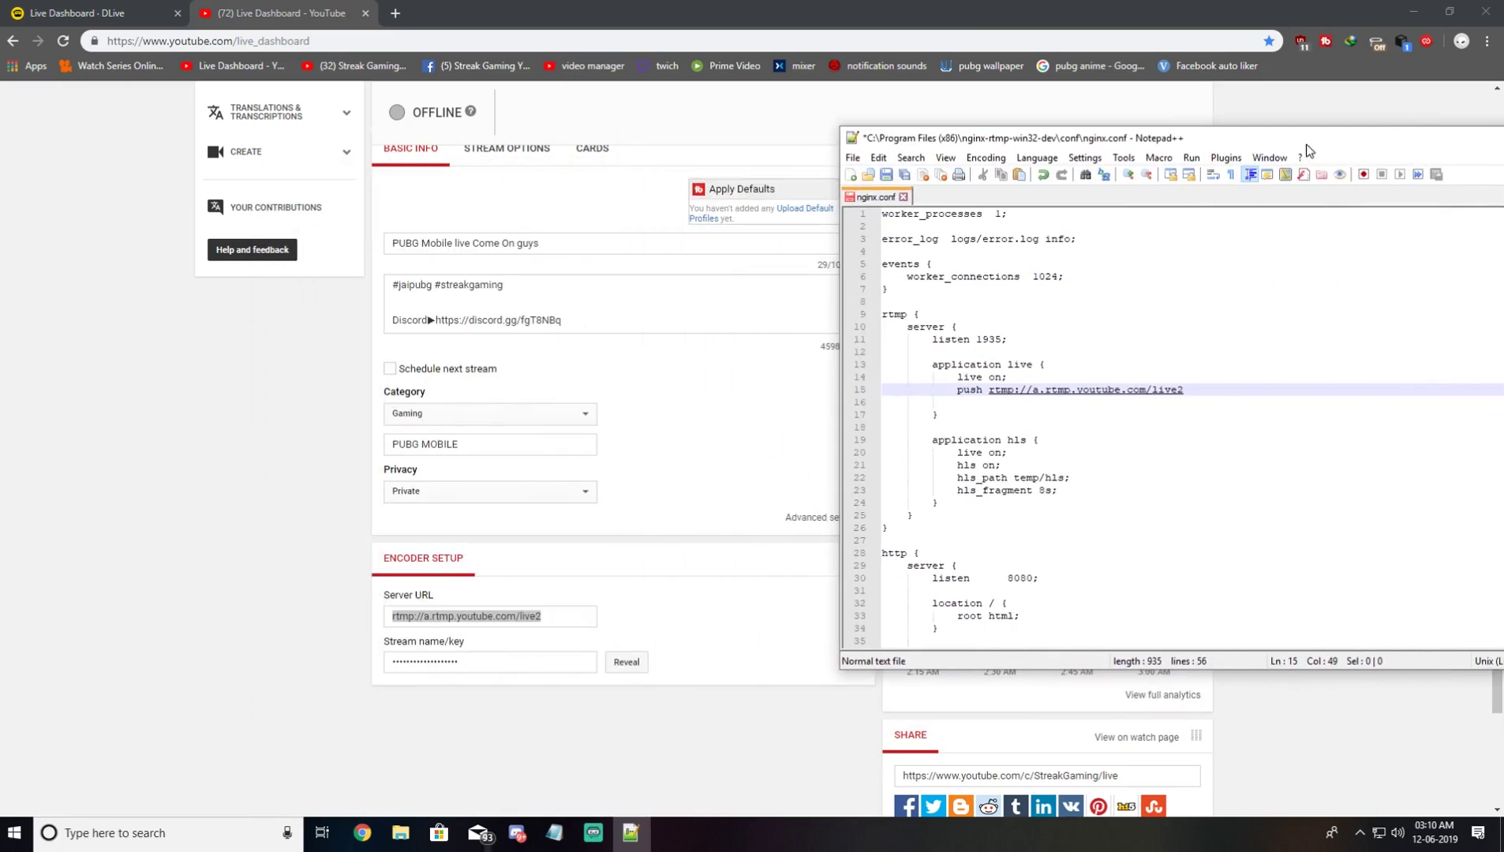
{"action": "left_click", "coordinate": [625, 666]}
{"action": "left_click", "coordinate": [550, 663]}
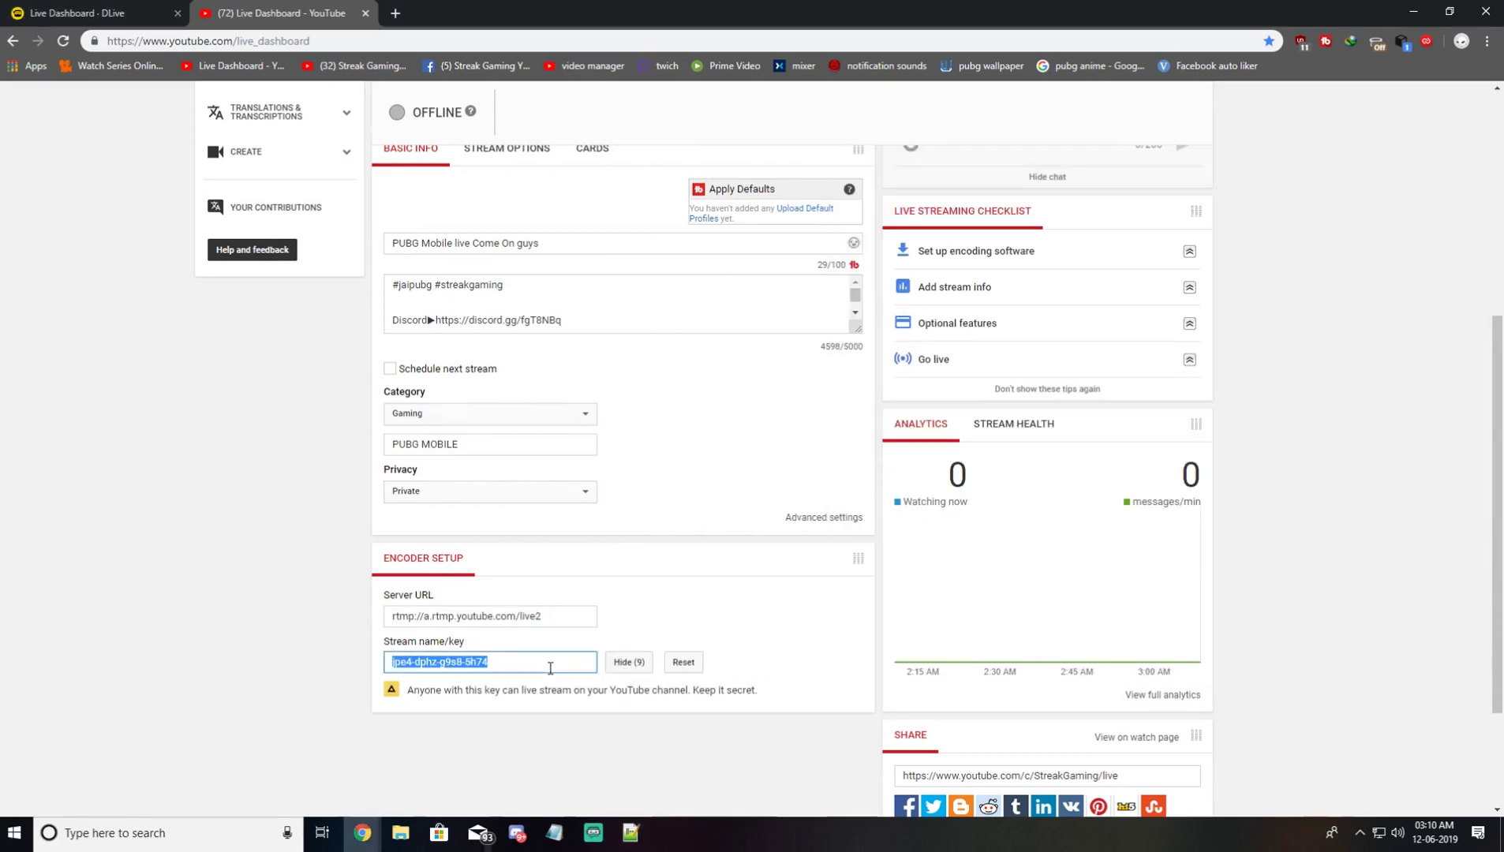
{"action": "left_click", "coordinate": [631, 832]}
Step: Append '/', the pasted YouTube stream key and ';' to the push line, then start a new line
{"action": "left_click_drag", "start_coordinate": [1131, 143], "coordinate": [526, 129]}
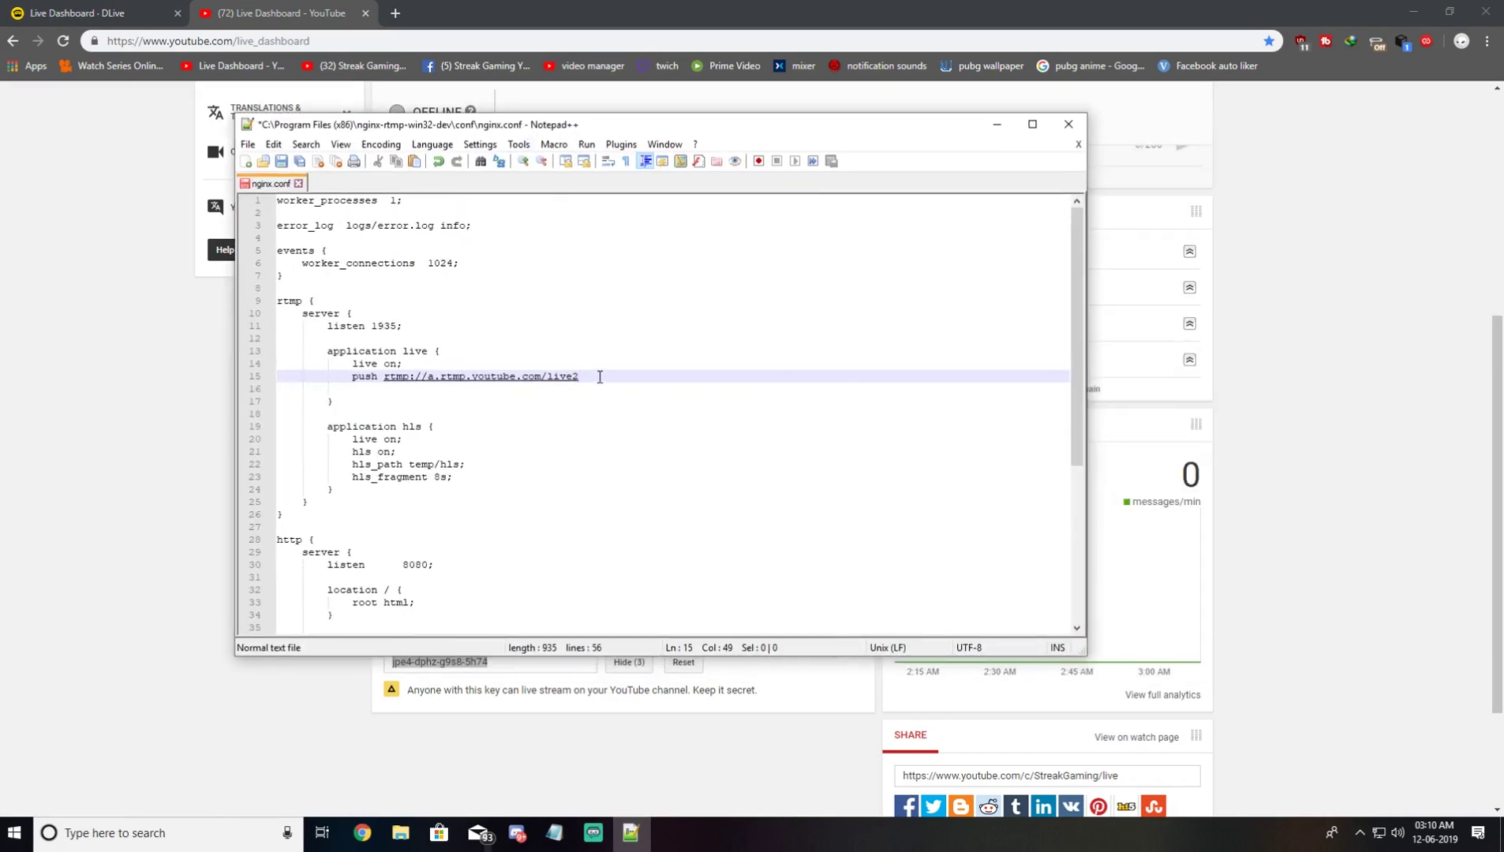
{"action": "type", "text": "/"}
{"action": "key", "text": "ctrl+v"}
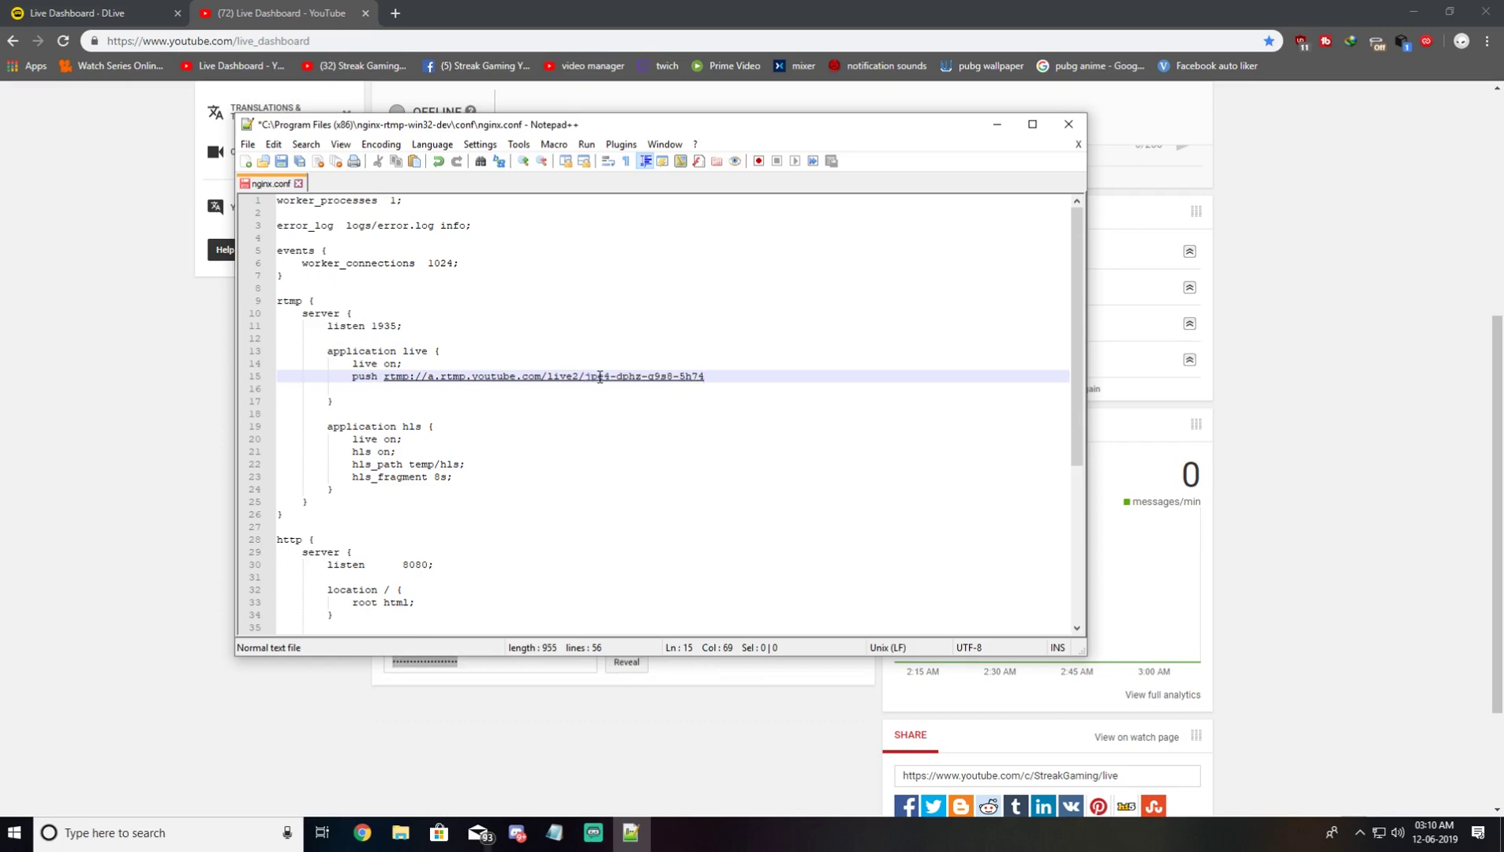
{"action": "type", "text": ";"}
{"action": "key", "text": "Return"}
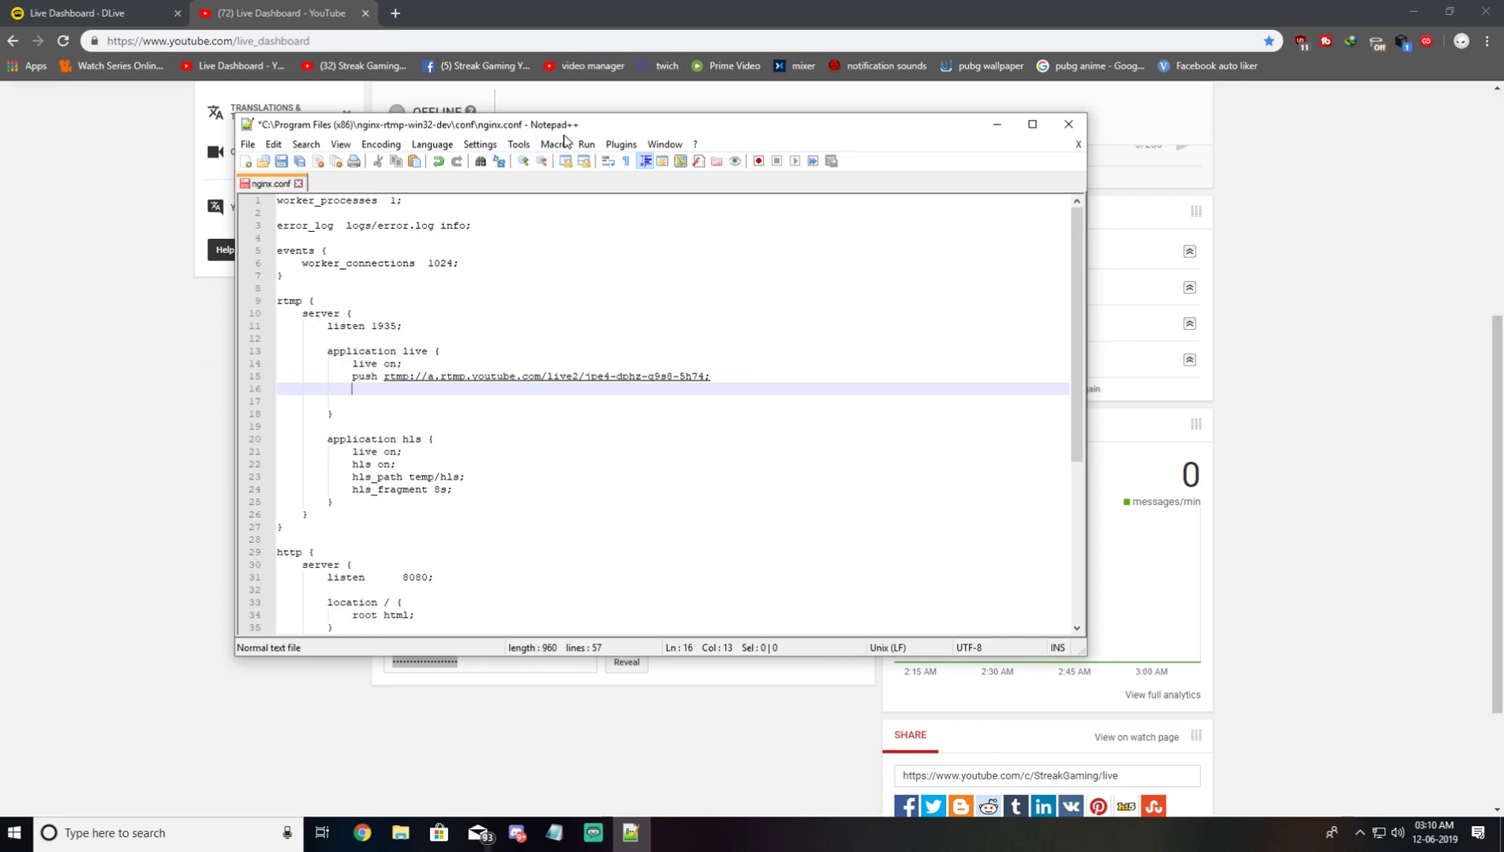
{"action": "left_click_drag", "start_coordinate": [574, 127], "coordinate": [603, 173]}
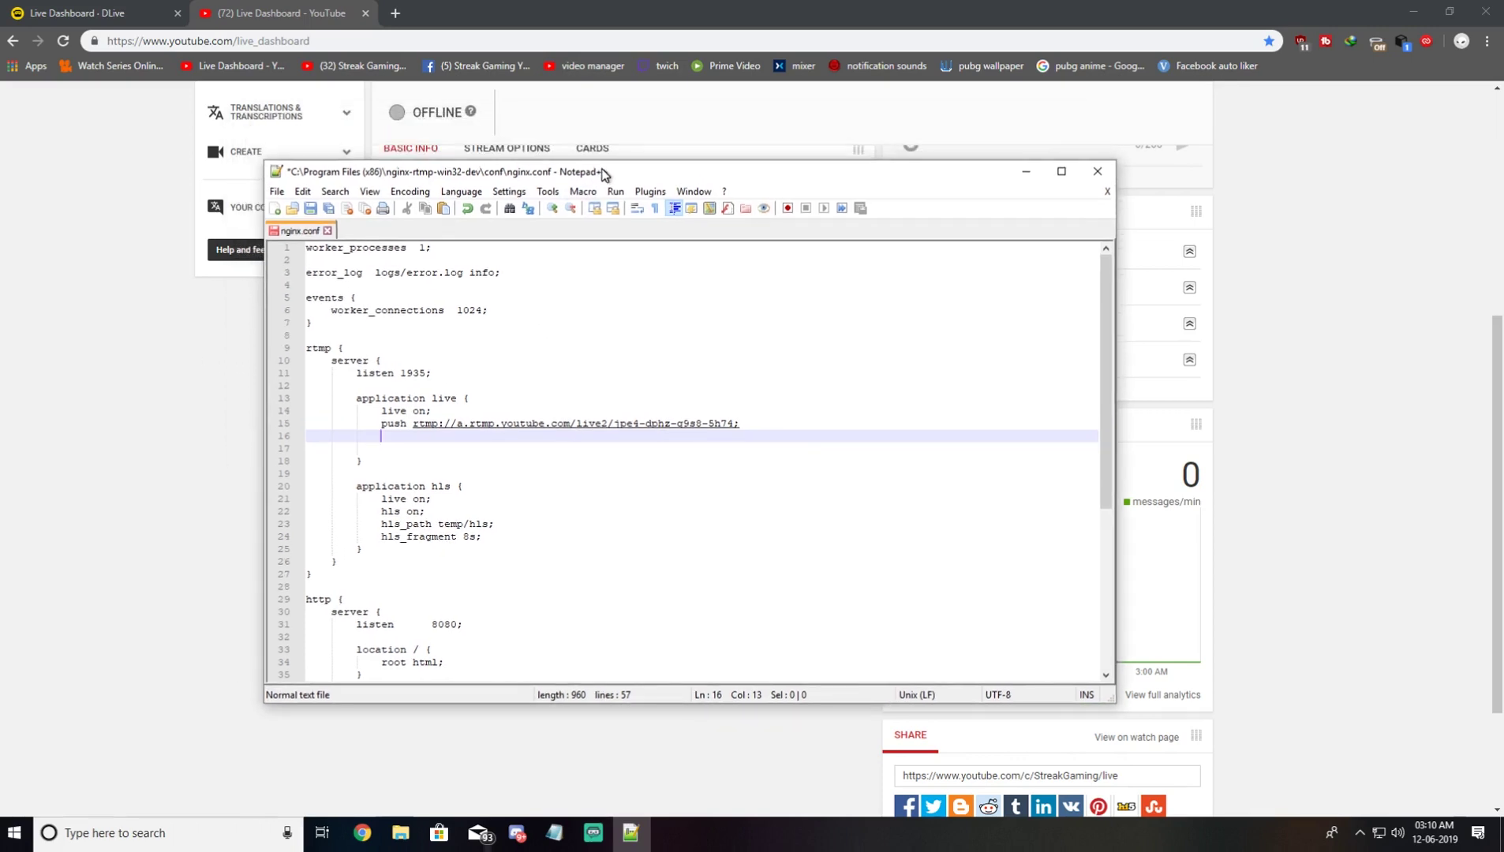
Step: Copy the DLive stream URL and add a 'push rtmp://stream.dlive.tv/live/' line below
{"action": "left_click", "coordinate": [116, 22]}
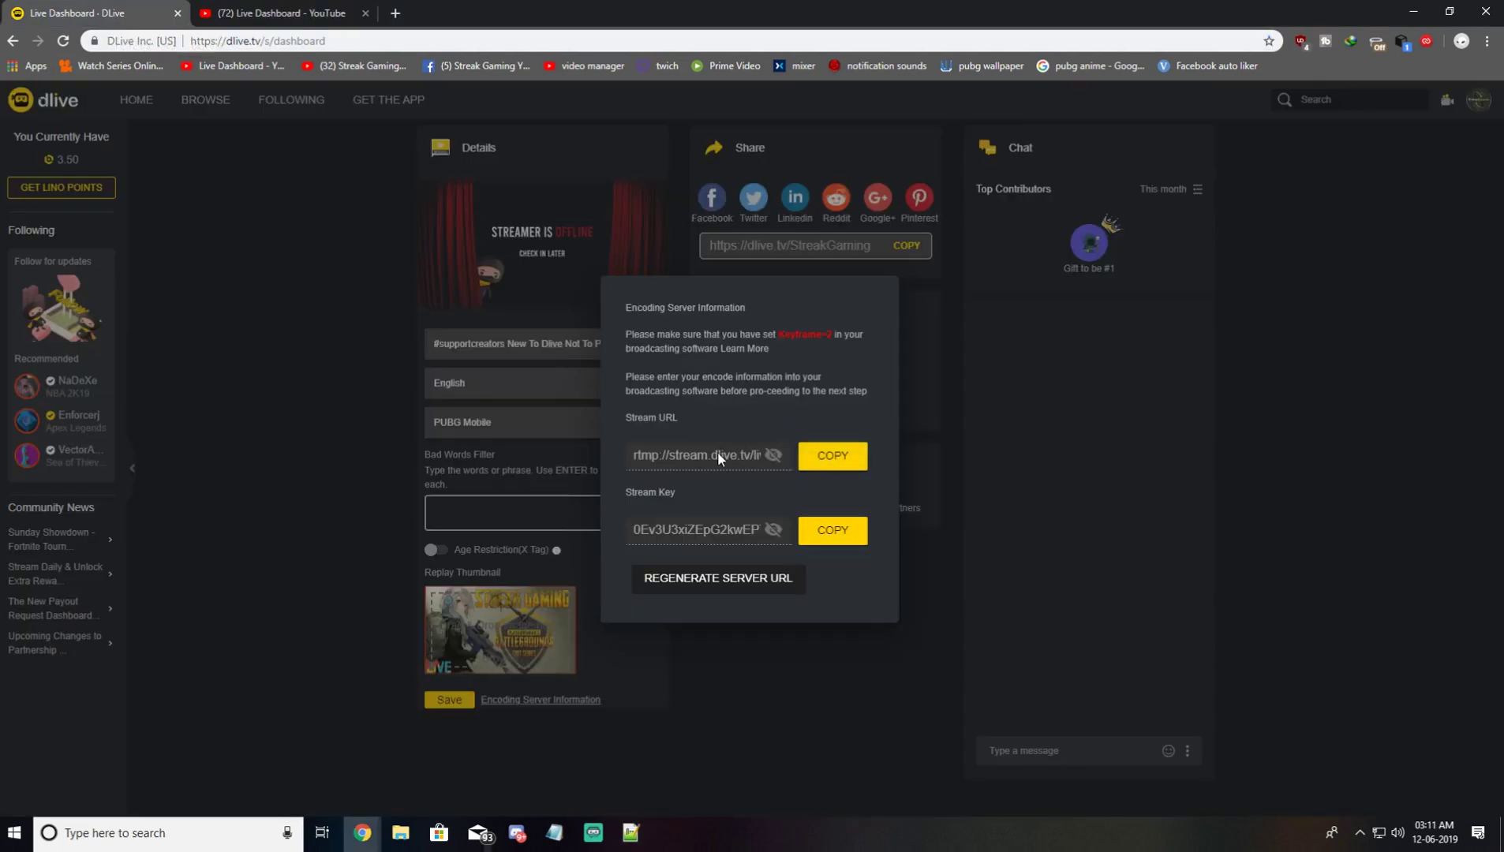
{"action": "left_click", "coordinate": [828, 462]}
{"action": "key", "text": "alt+Tab"}
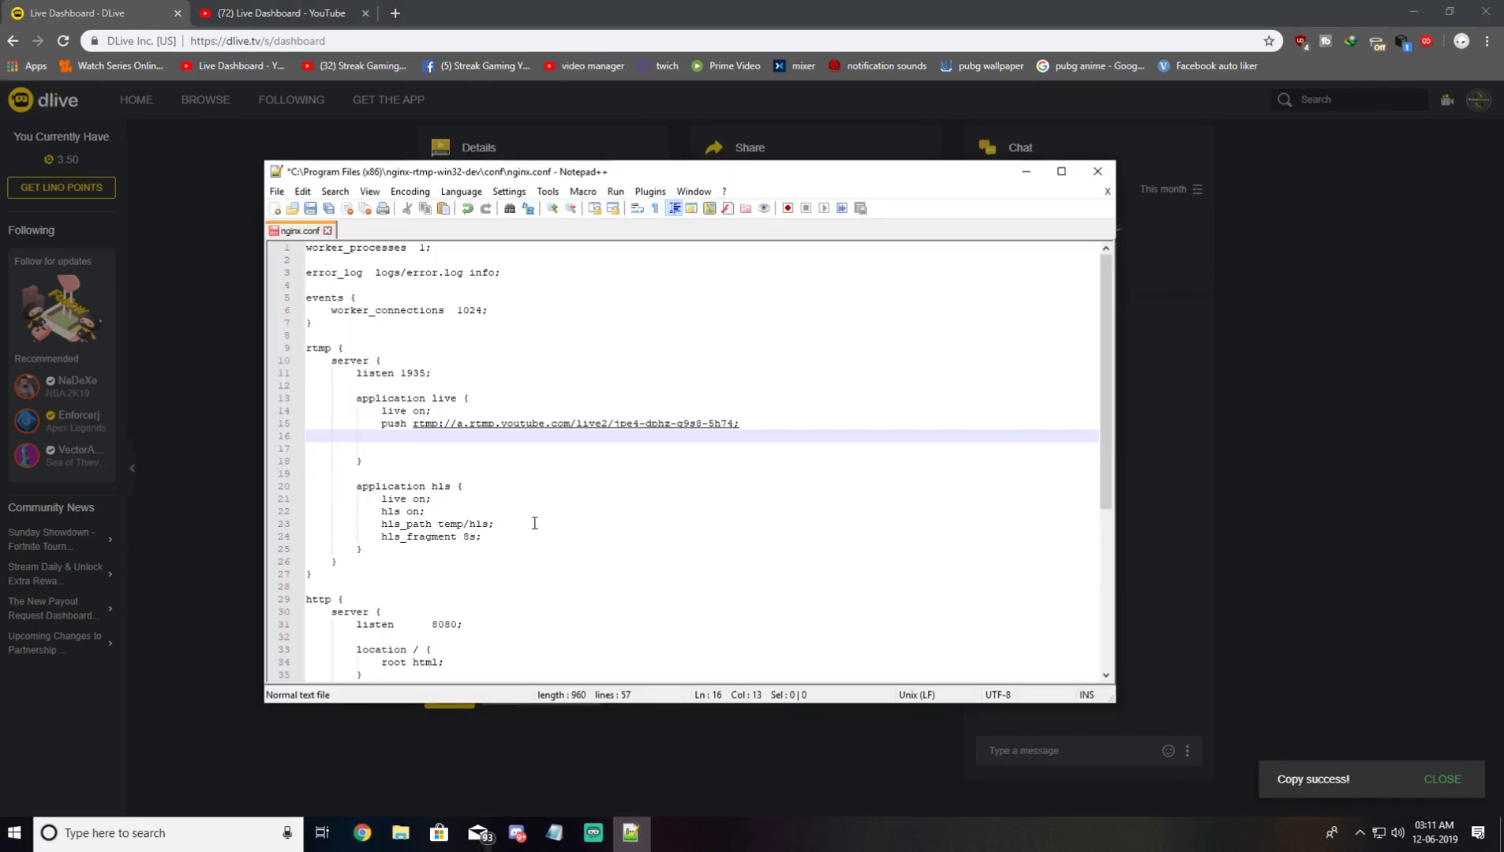
{"action": "type", "text": "push"}
{"action": "key", "text": "ctrl+v"}
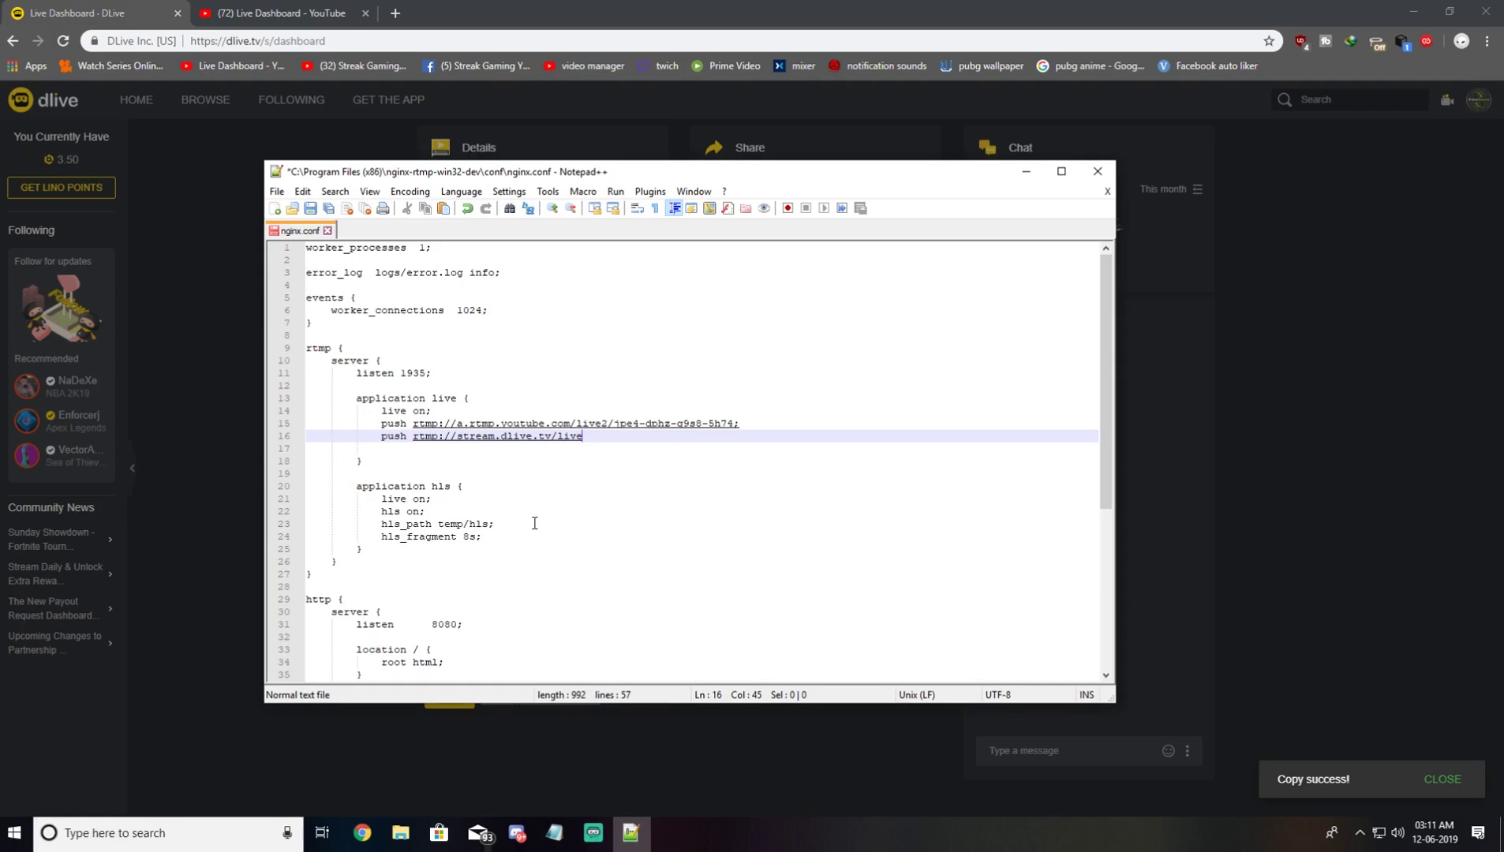
{"action": "type", "text": "/"}
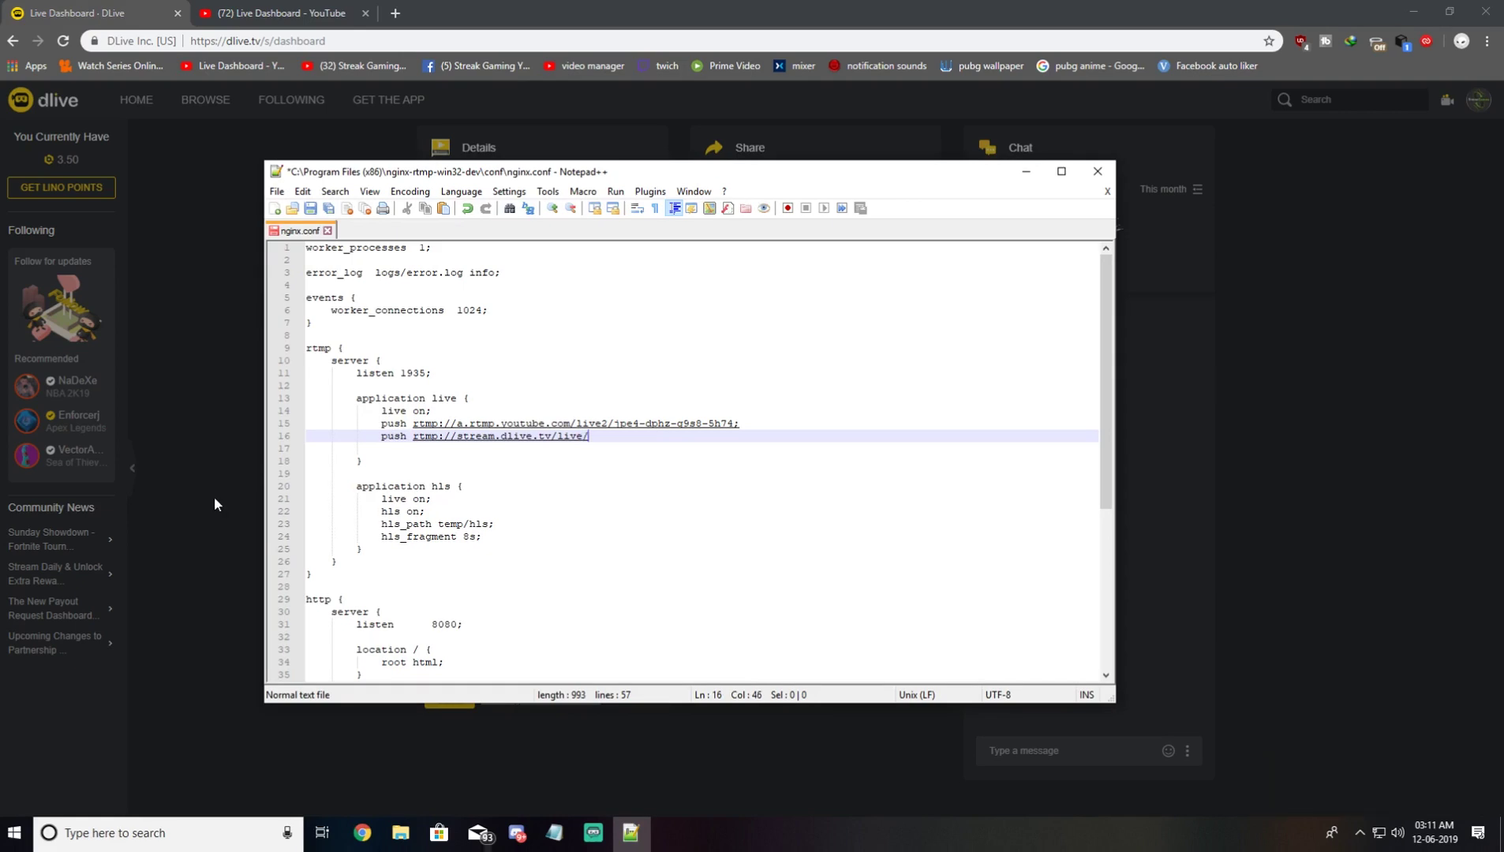
Step: Copy the DLive stream key and paste it after the DLive URL, ending with ';'
{"action": "left_click", "coordinate": [214, 496]}
{"action": "left_click", "coordinate": [511, 700]}
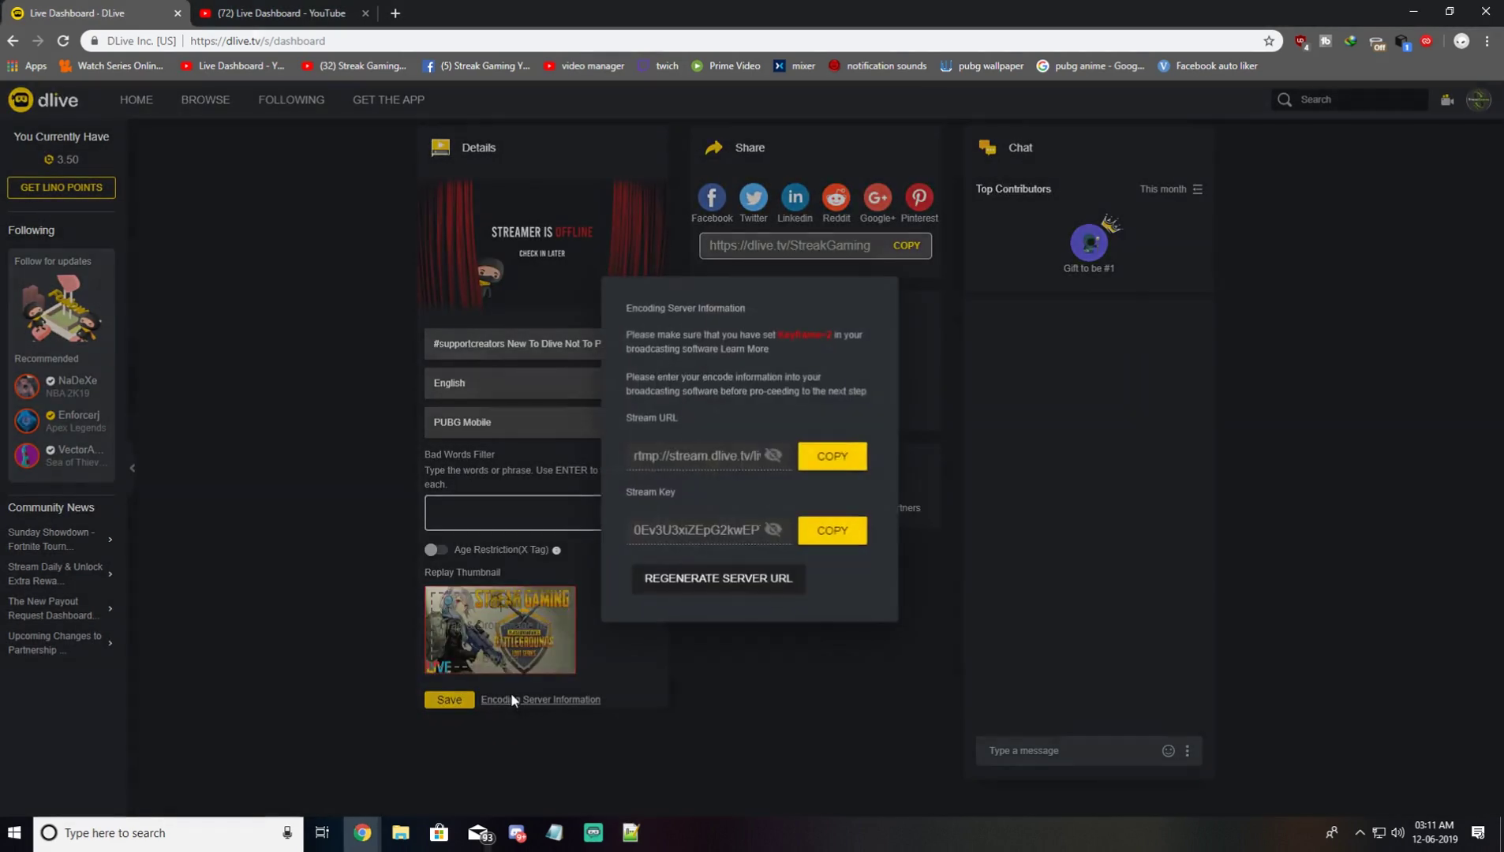
{"action": "left_click", "coordinate": [830, 532]}
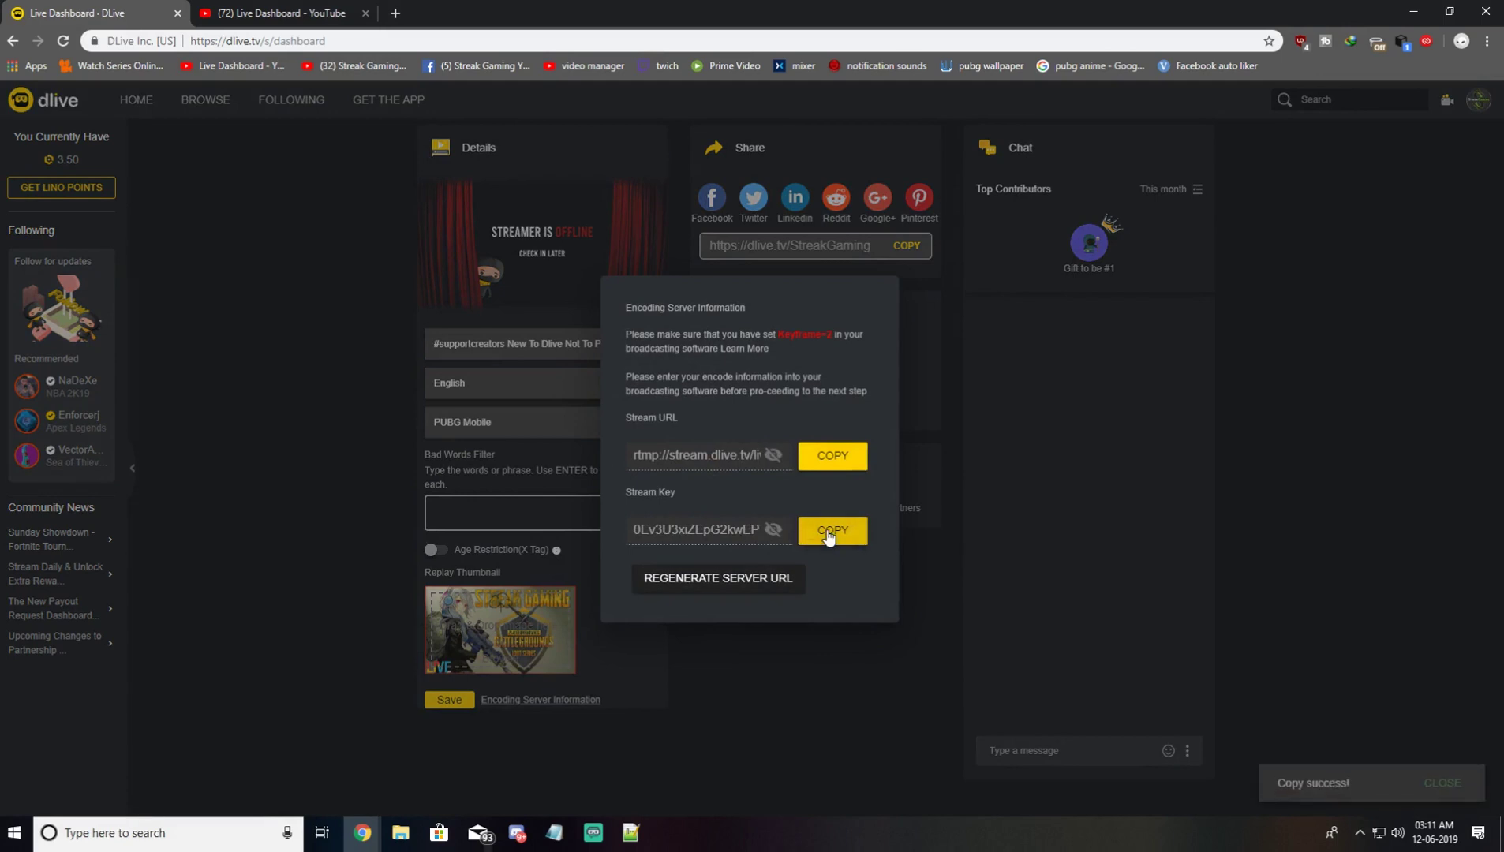
{"action": "mouse_move", "coordinate": [639, 841]}
{"action": "left_click", "coordinate": [635, 659]}
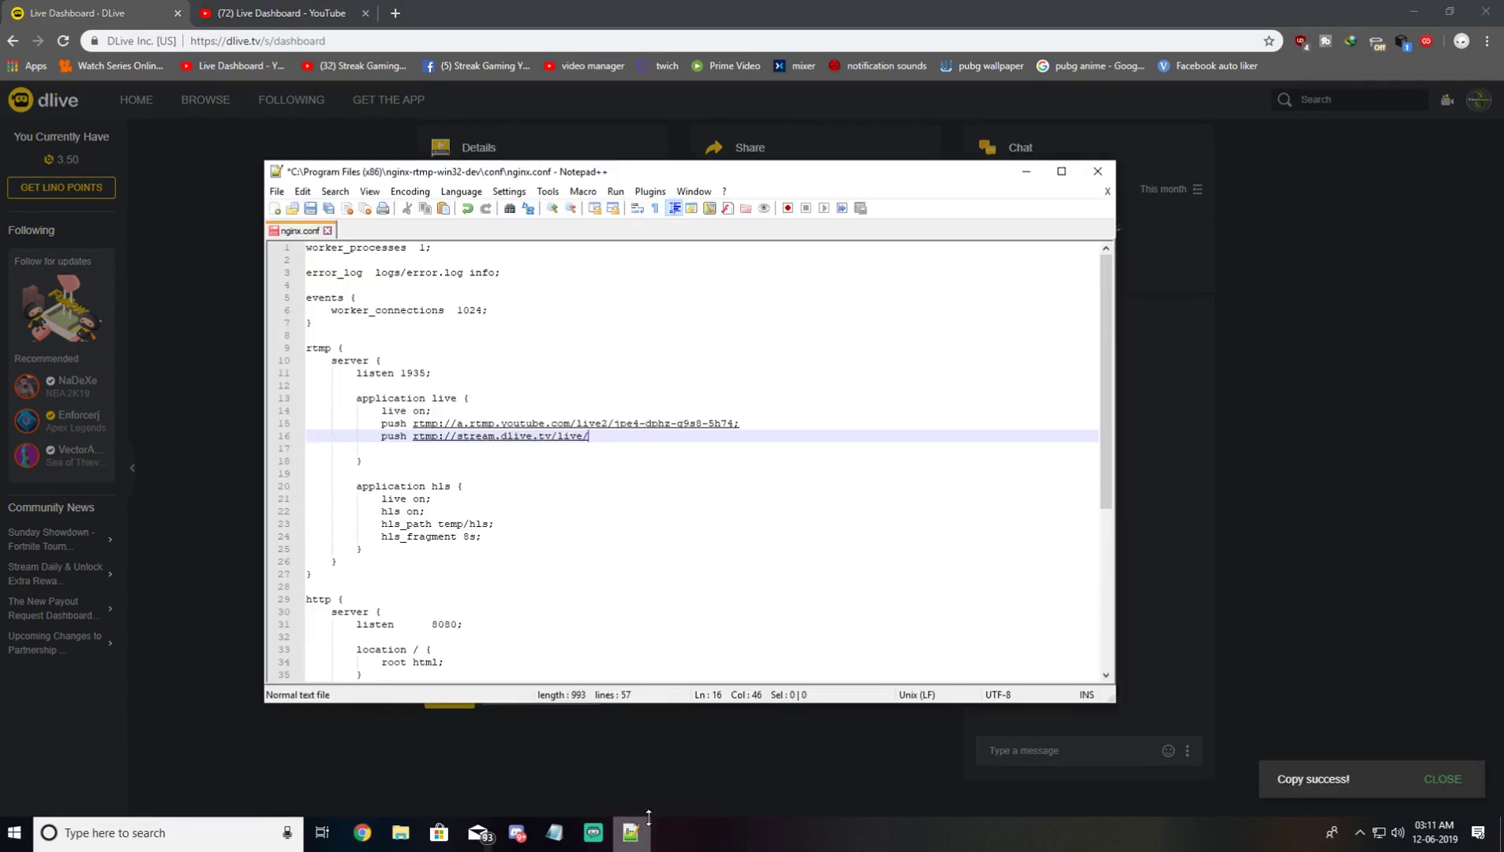
{"action": "key", "text": "ctrl+v"}
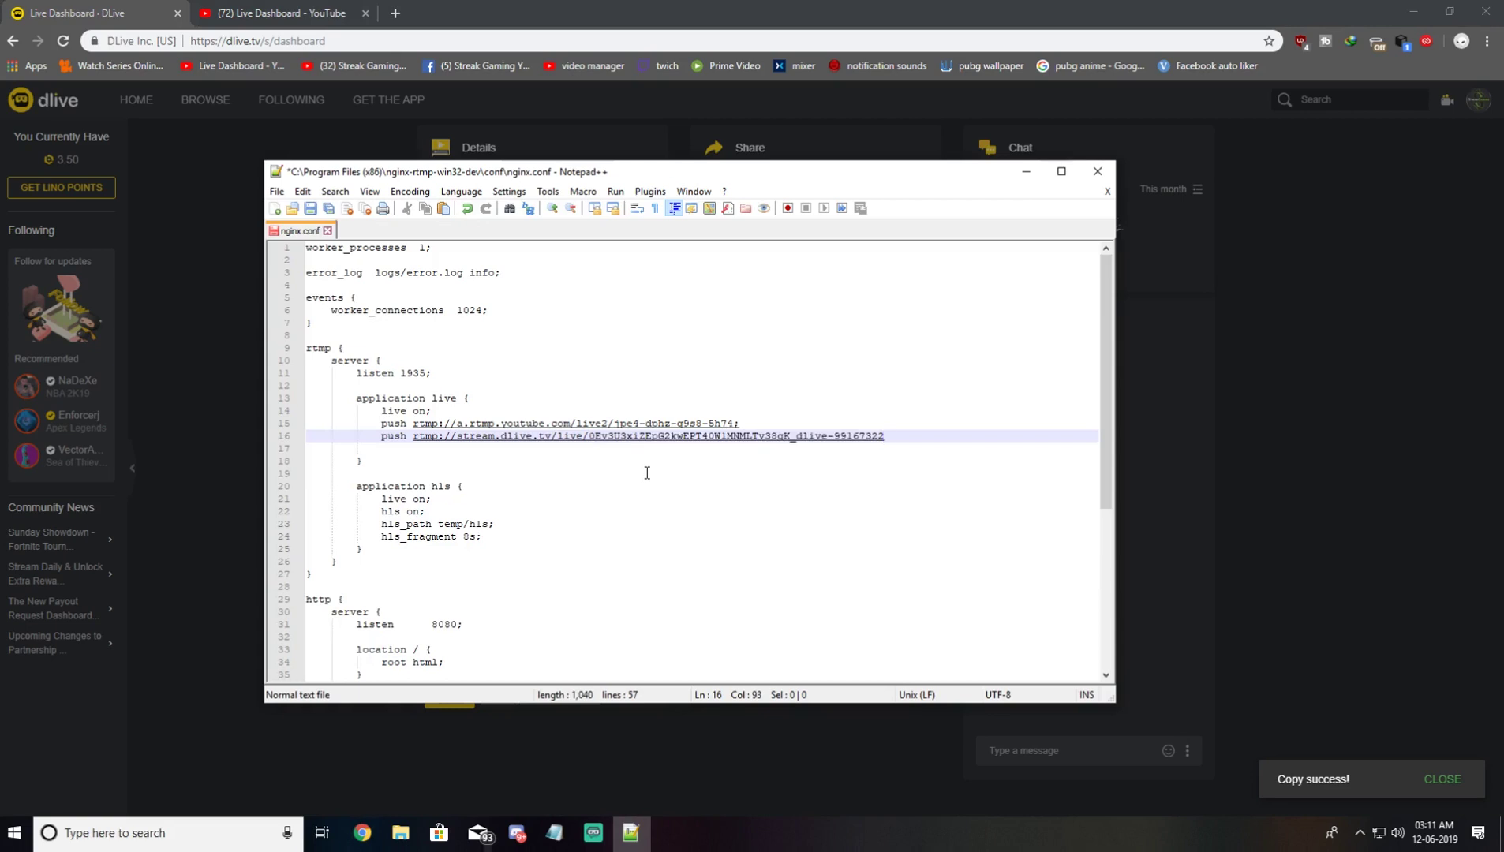
{"action": "type", "text": ";"}
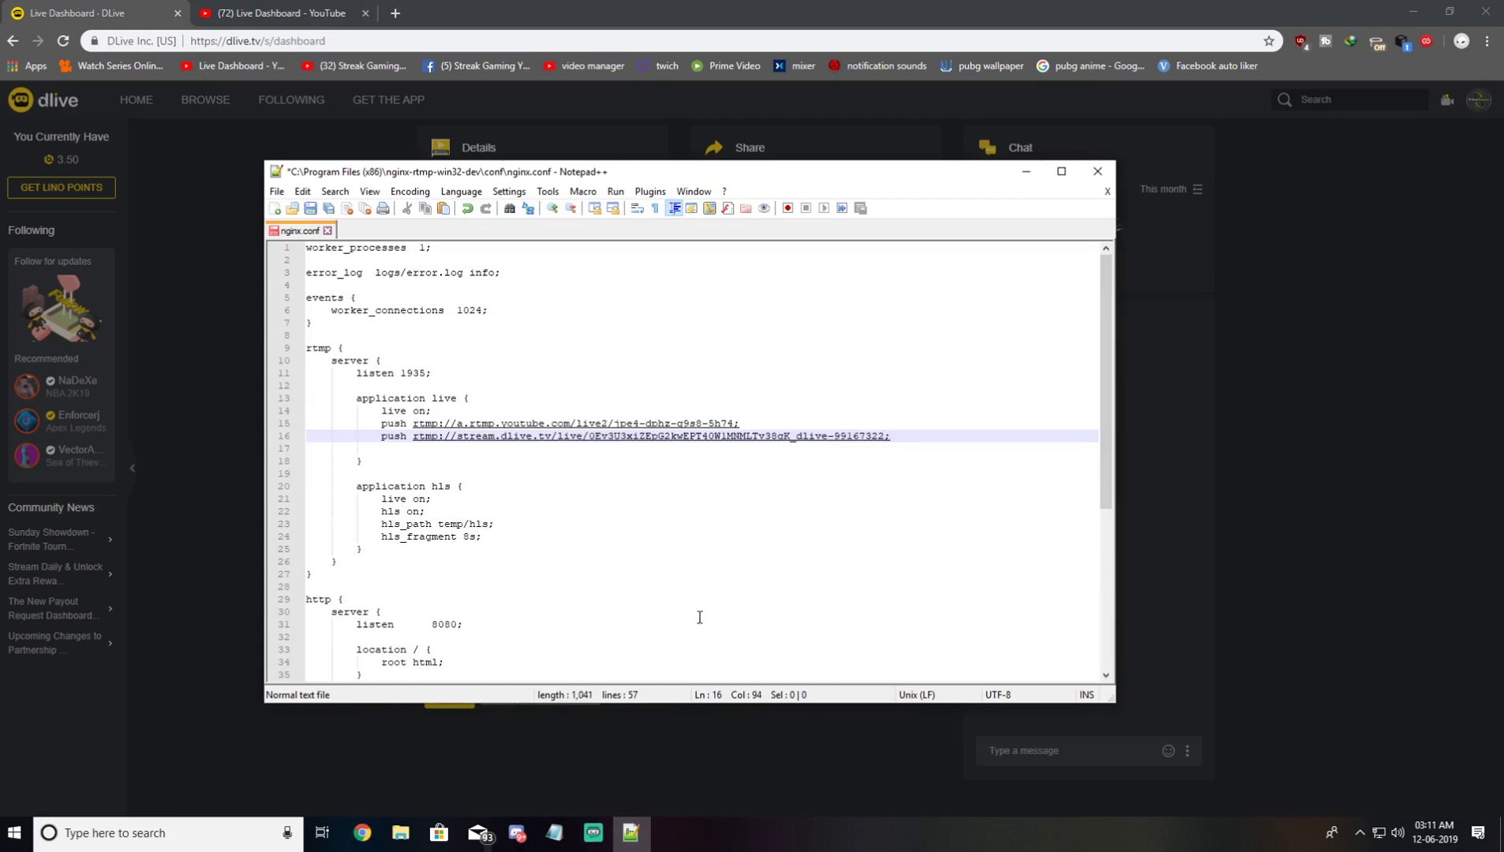
Step: Save nginx.conf with administrator rights
{"action": "left_click", "coordinate": [632, 830]}
{"action": "left_click", "coordinate": [631, 831]}
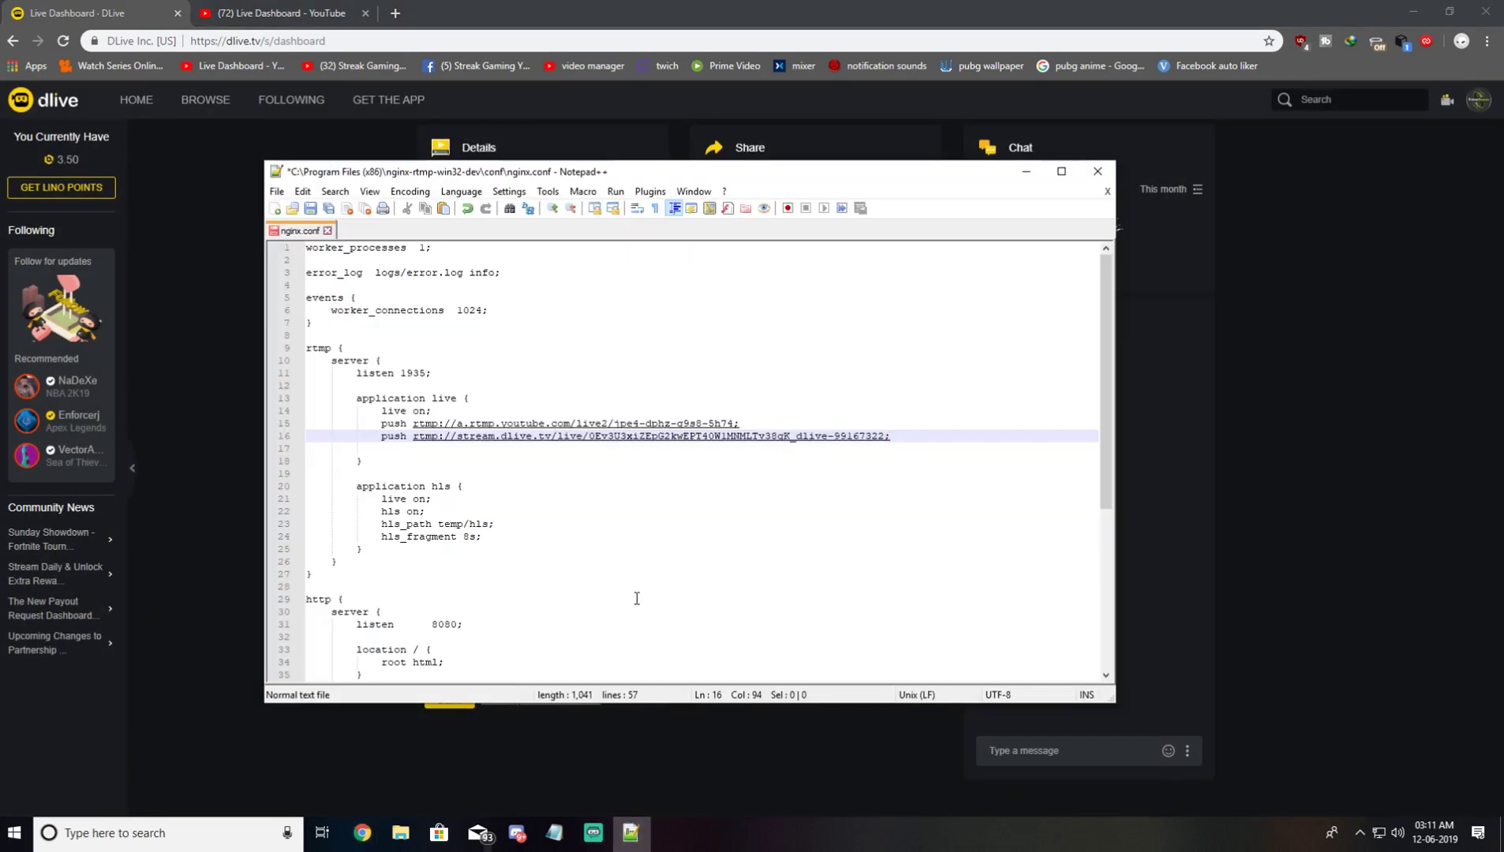
{"action": "left_click", "coordinate": [779, 466]}
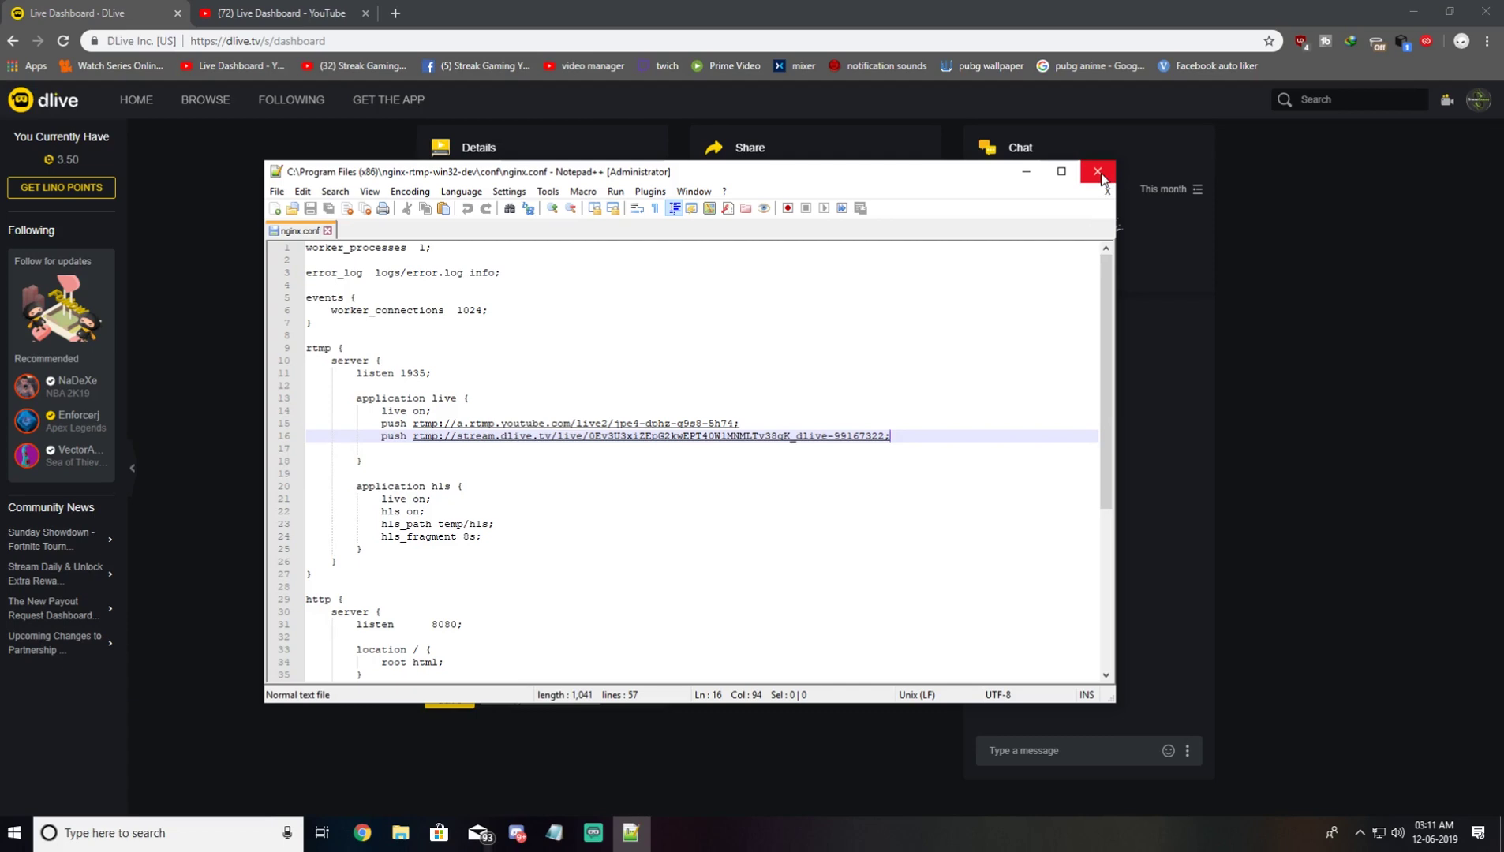
Step: Close Notepad++, launch Command Prompt via 'cmd' search, and copy the nginx-rtmp-win32-dev folder path
{"action": "left_click", "coordinate": [1100, 173]}
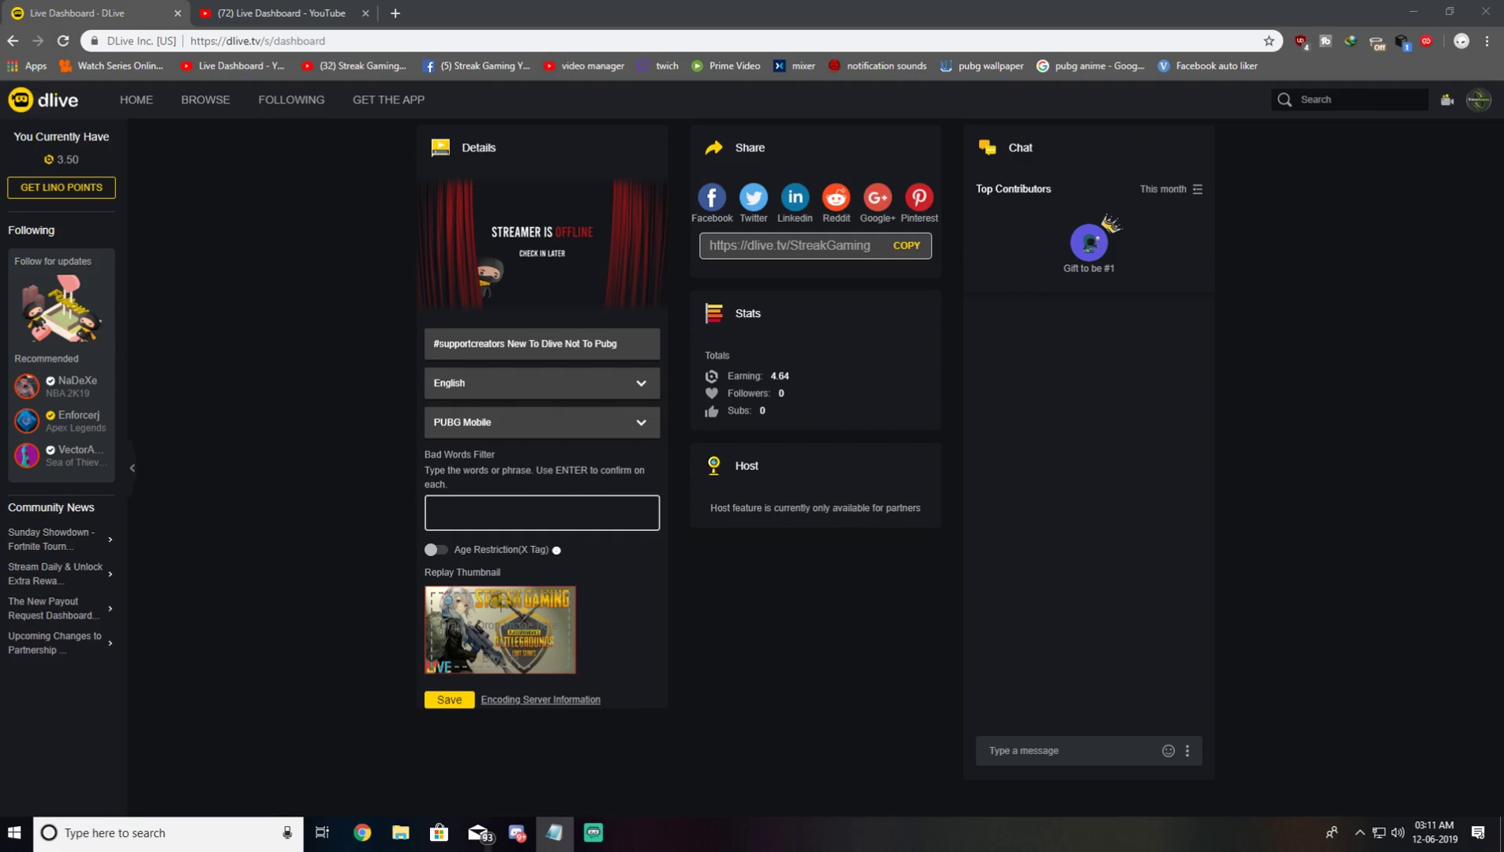
{"action": "key", "text": "super"}
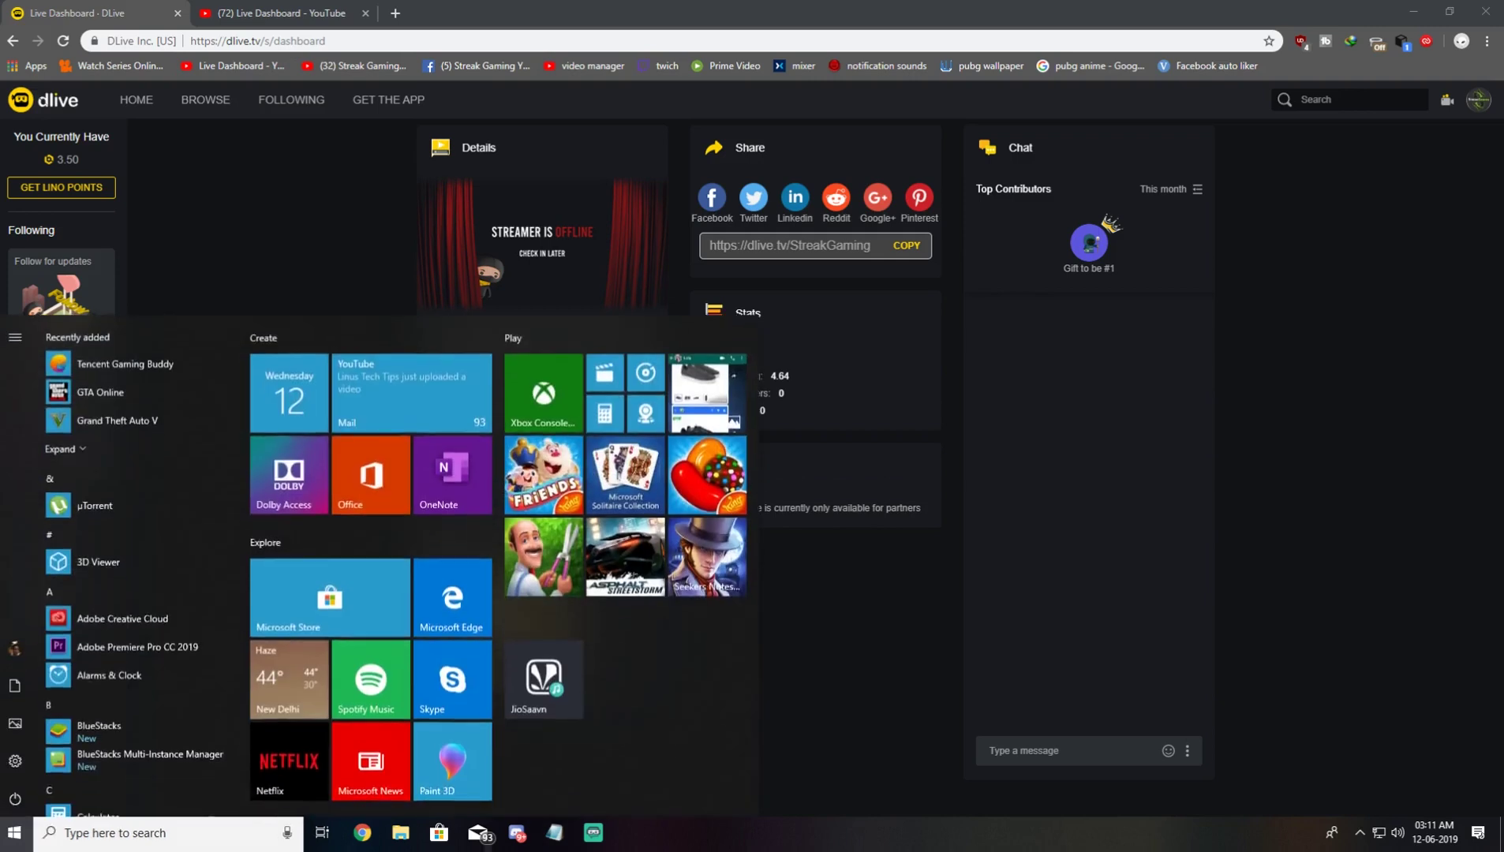
{"action": "type", "text": "cmd"}
{"action": "key", "text": "Return"}
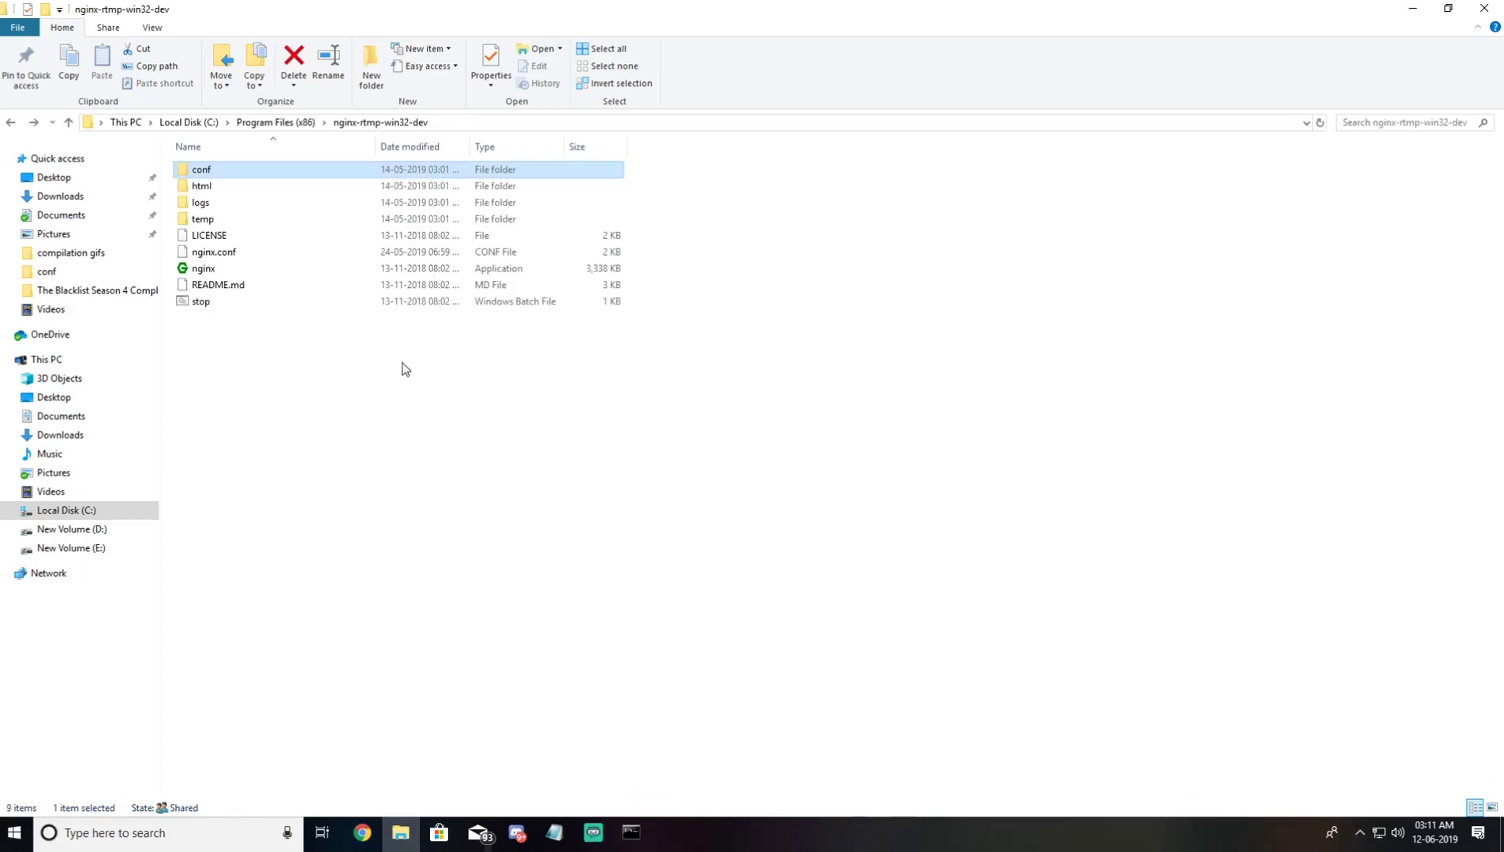
{"action": "left_click", "coordinate": [498, 121]}
{"action": "key", "text": "ctrl+c"}
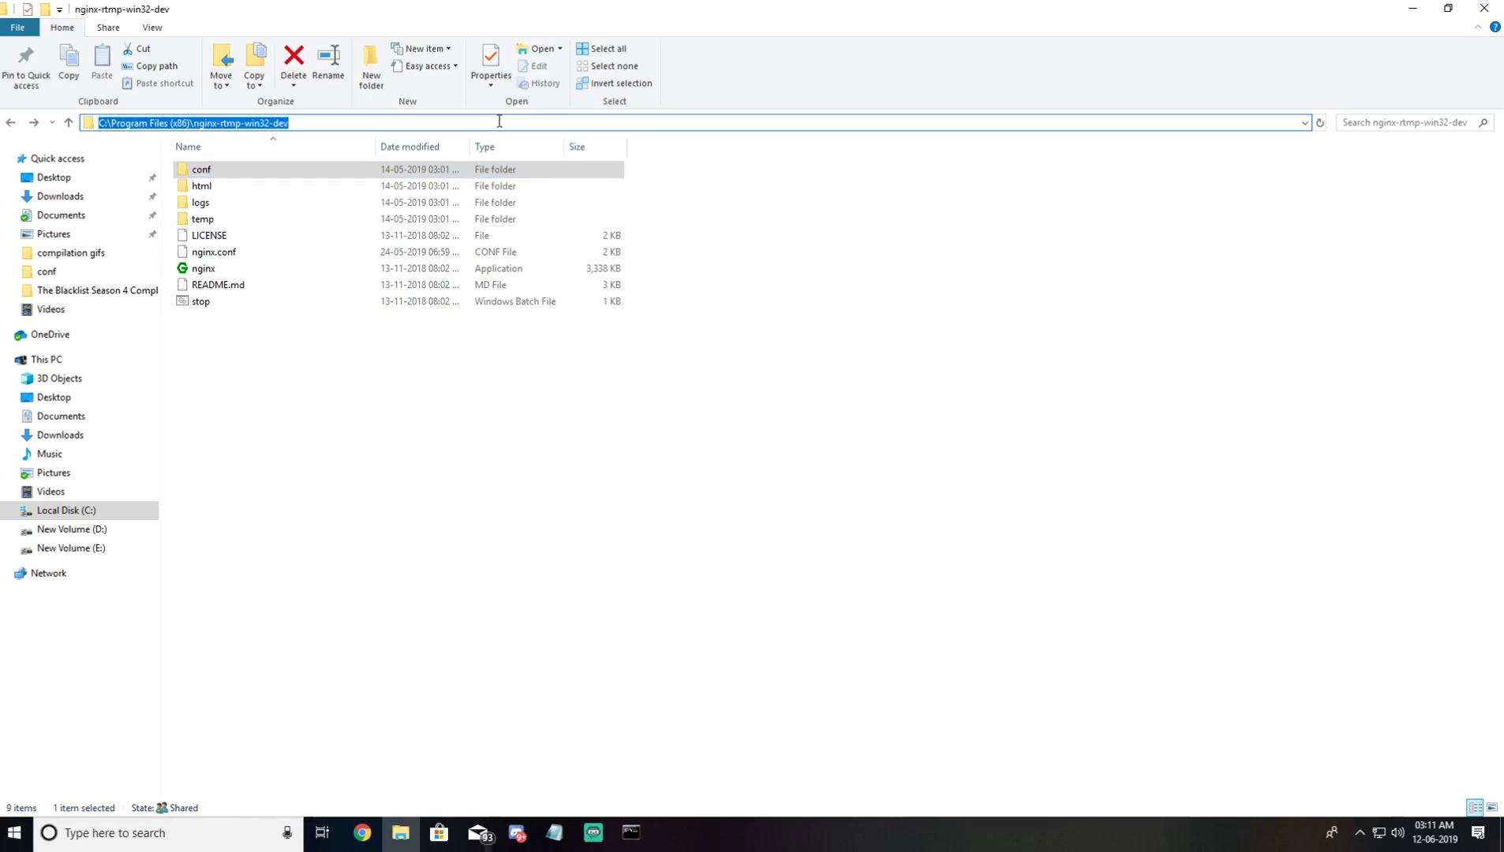
{"action": "left_click", "coordinate": [629, 834]}
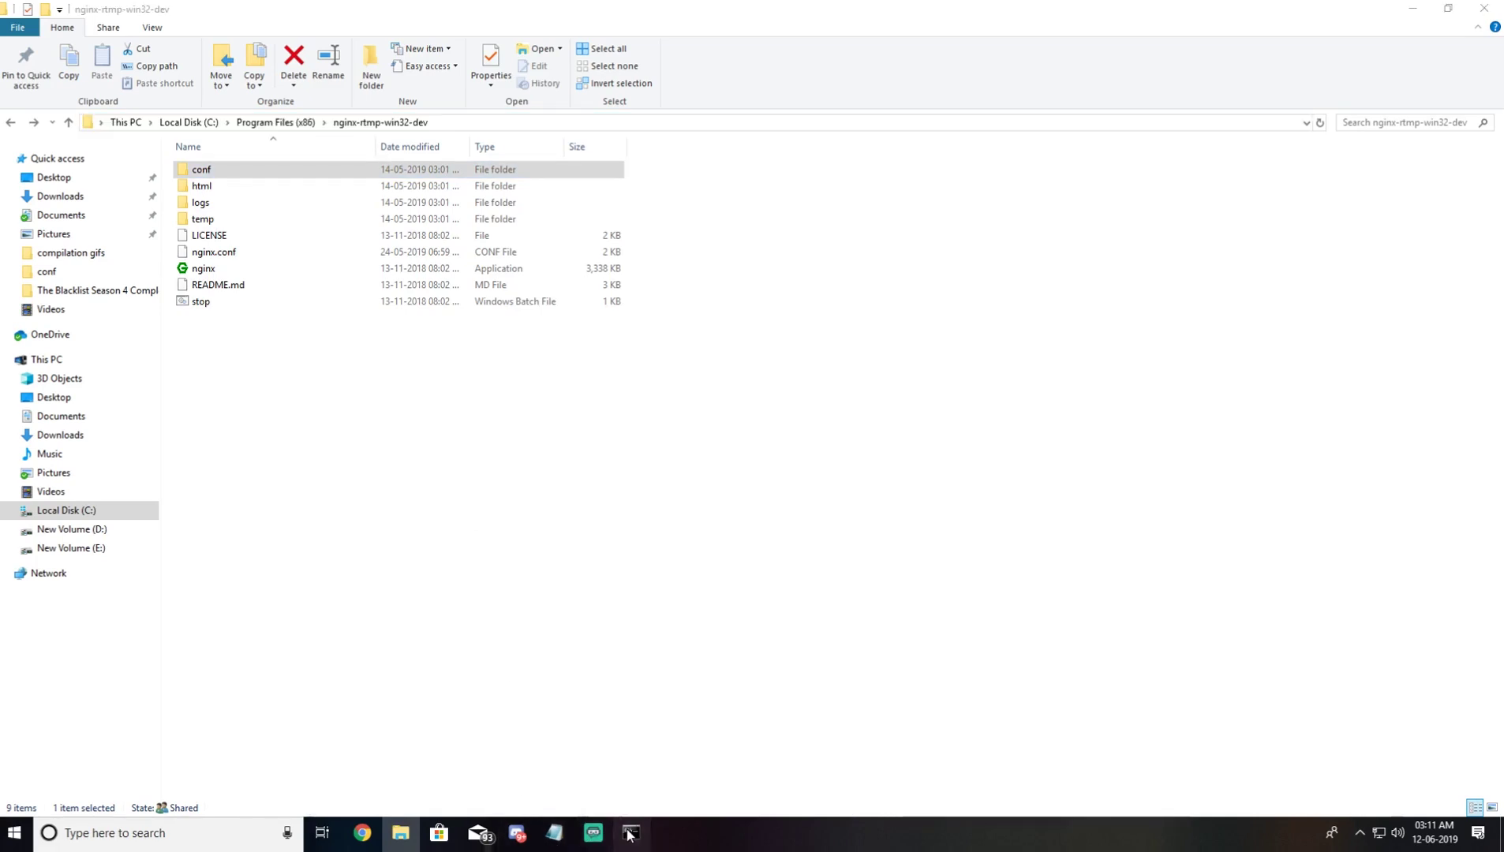
Step: cd into the pasted nginx-rtmp-win32-dev path, run 'start nginx', and minimize the console
{"action": "left_click", "coordinate": [431, 477]}
{"action": "type", "text": "c"}
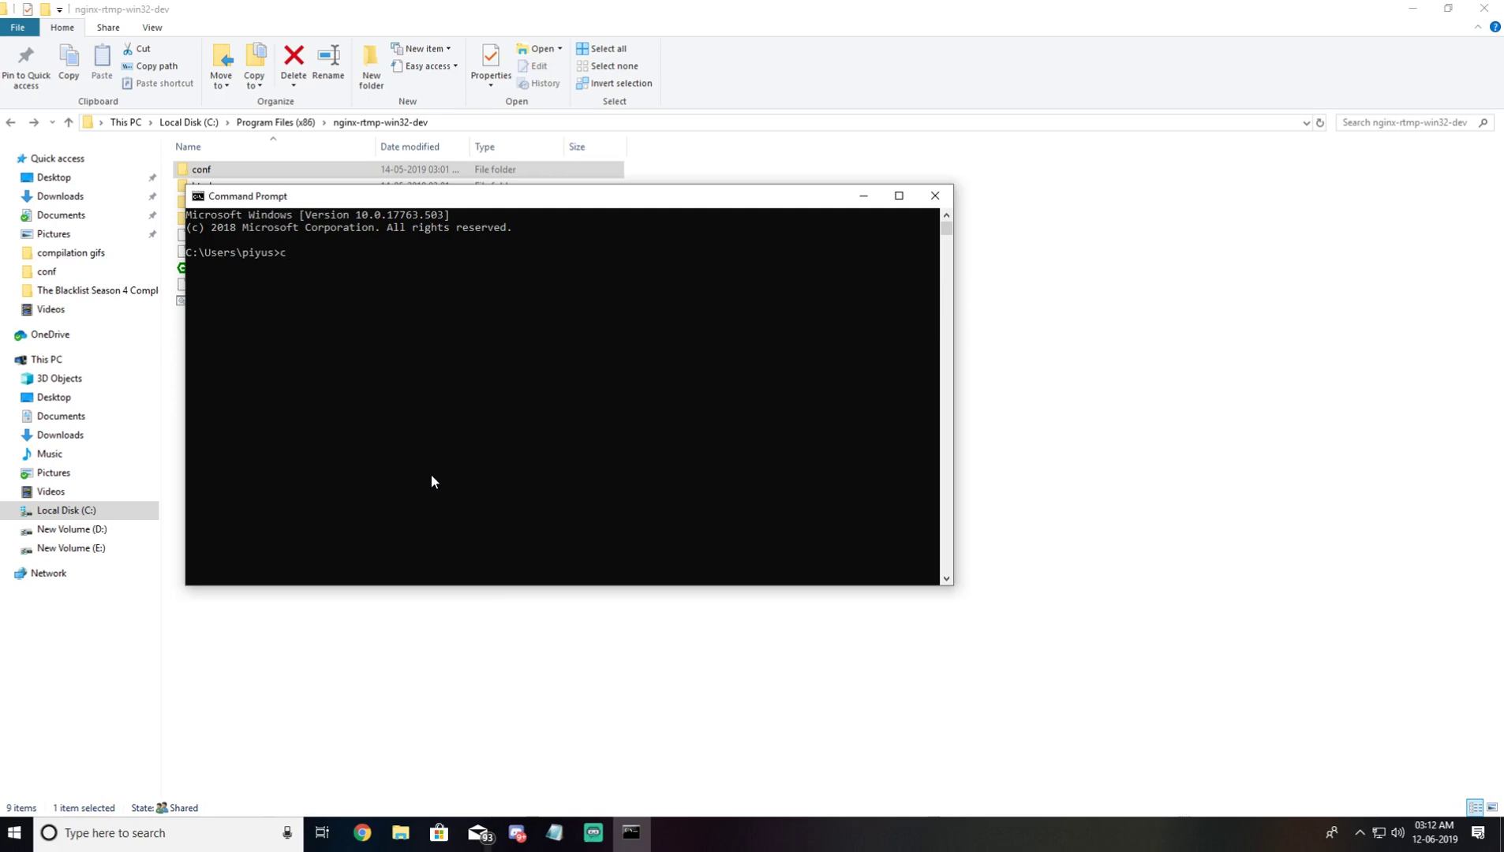
{"action": "type", "text": "d"}
{"action": "key", "text": "ctrl+v"}
{"action": "key", "text": "Return"}
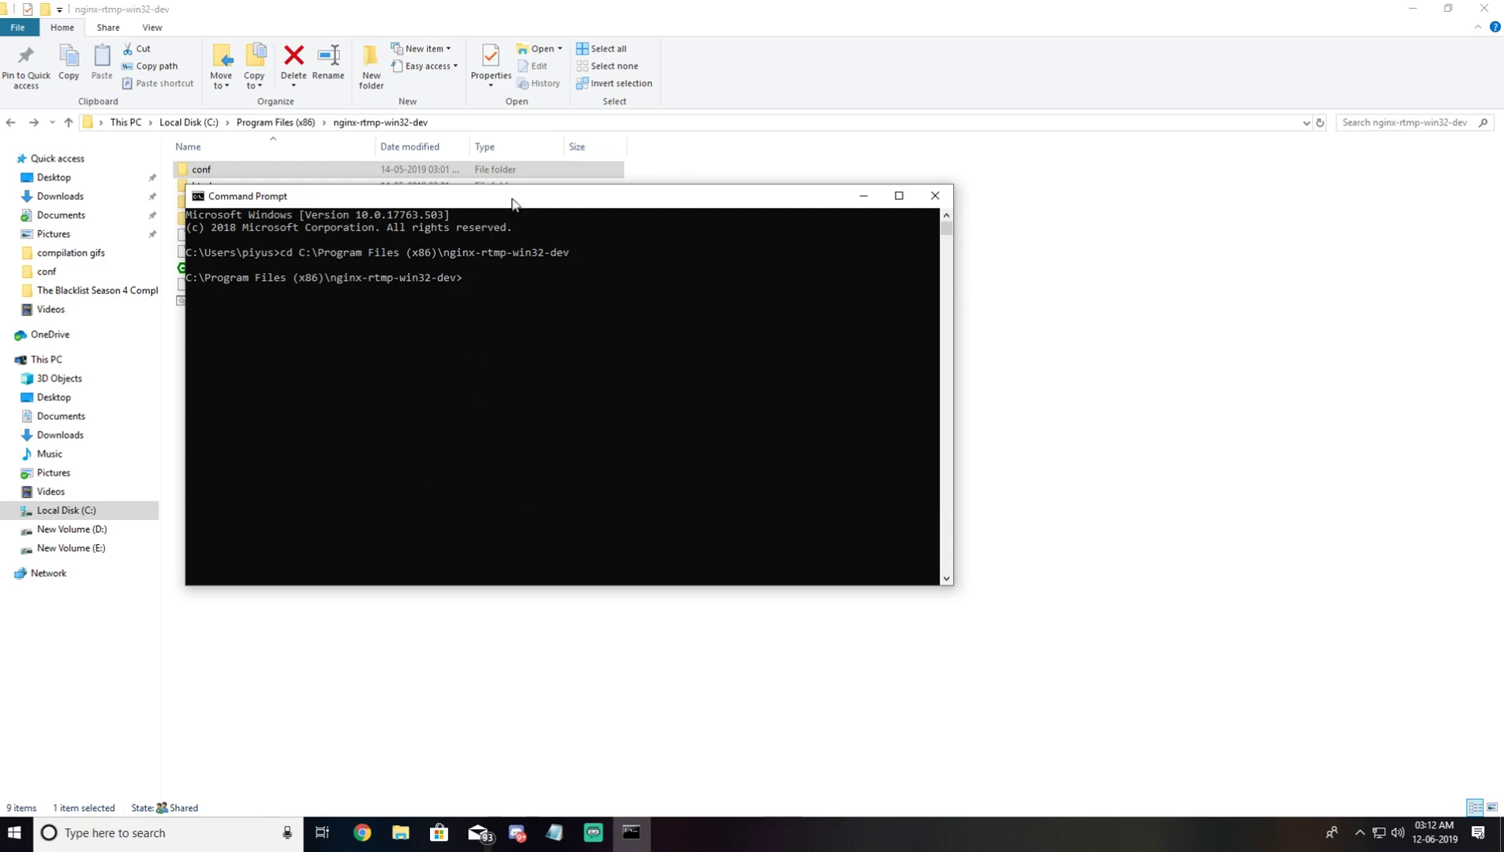
{"action": "left_click_drag", "start_coordinate": [513, 204], "coordinate": [517, 272]}
{"action": "type", "text": "s"}
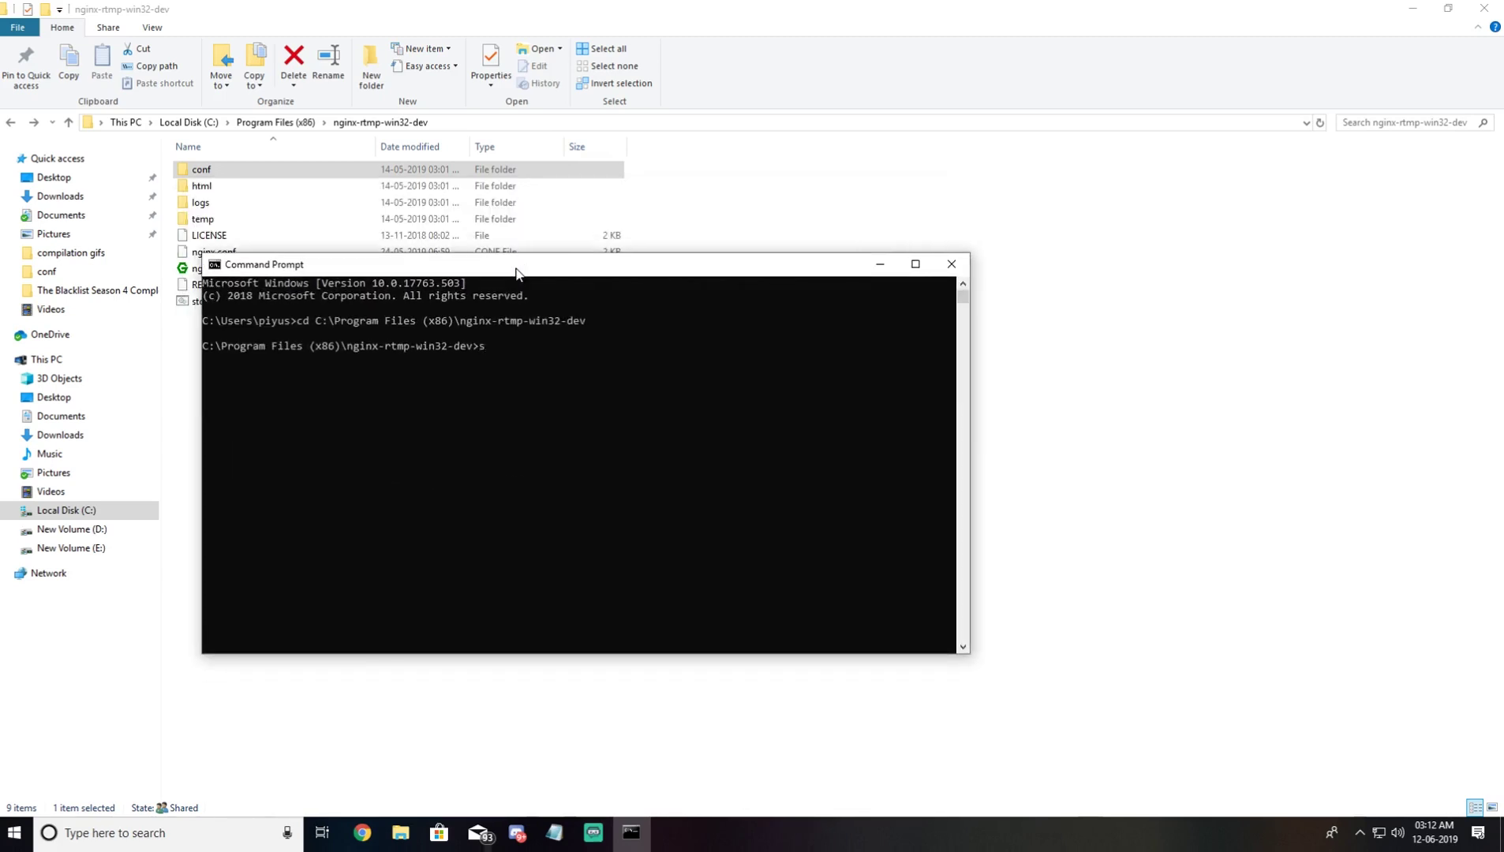
{"action": "type", "text": "tart nginx"}
{"action": "key", "text": "Return"}
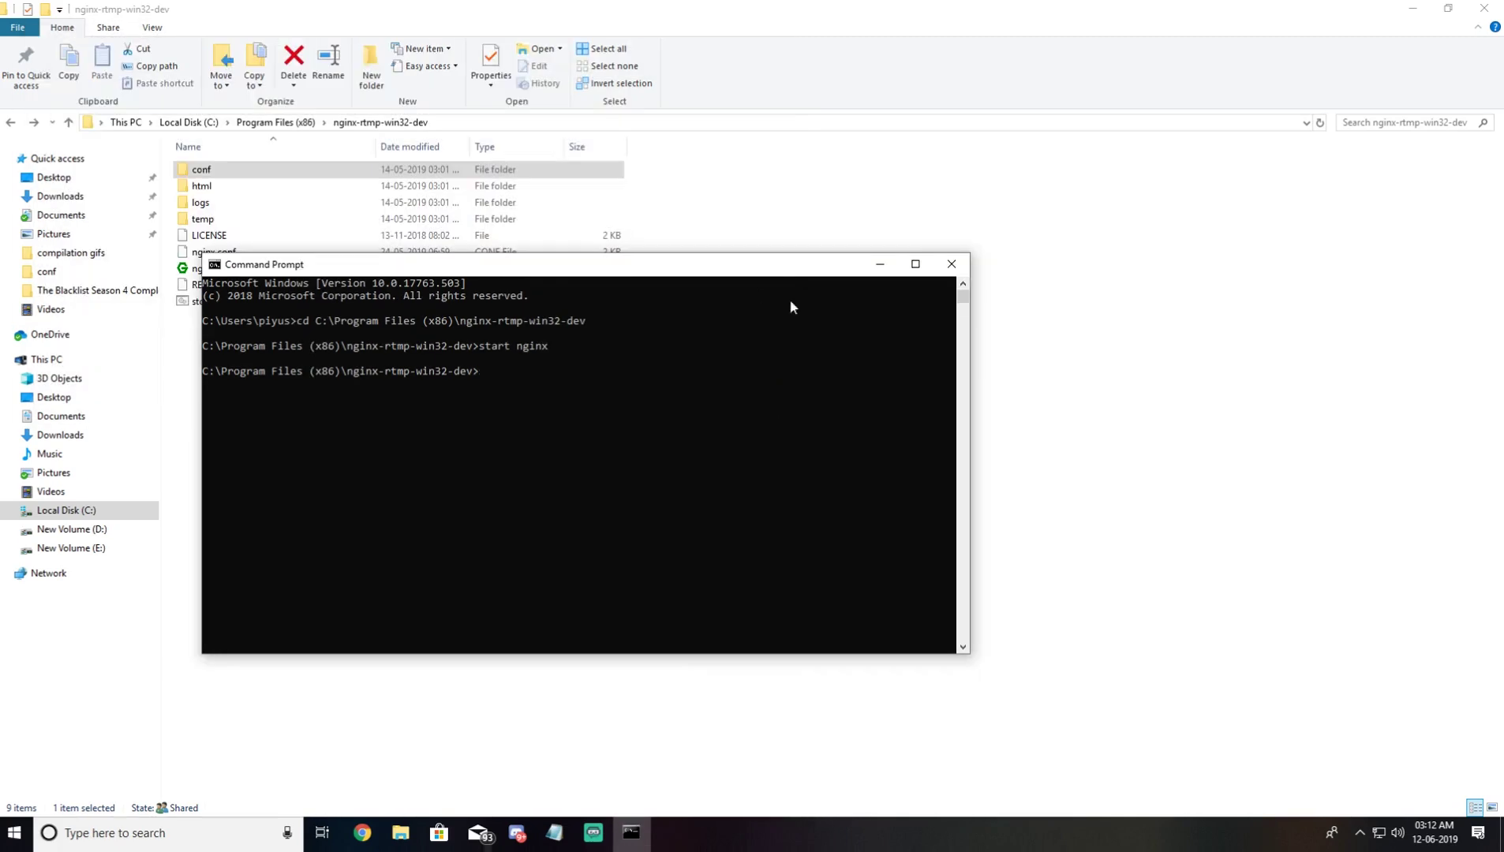
{"action": "left_click", "coordinate": [886, 267]}
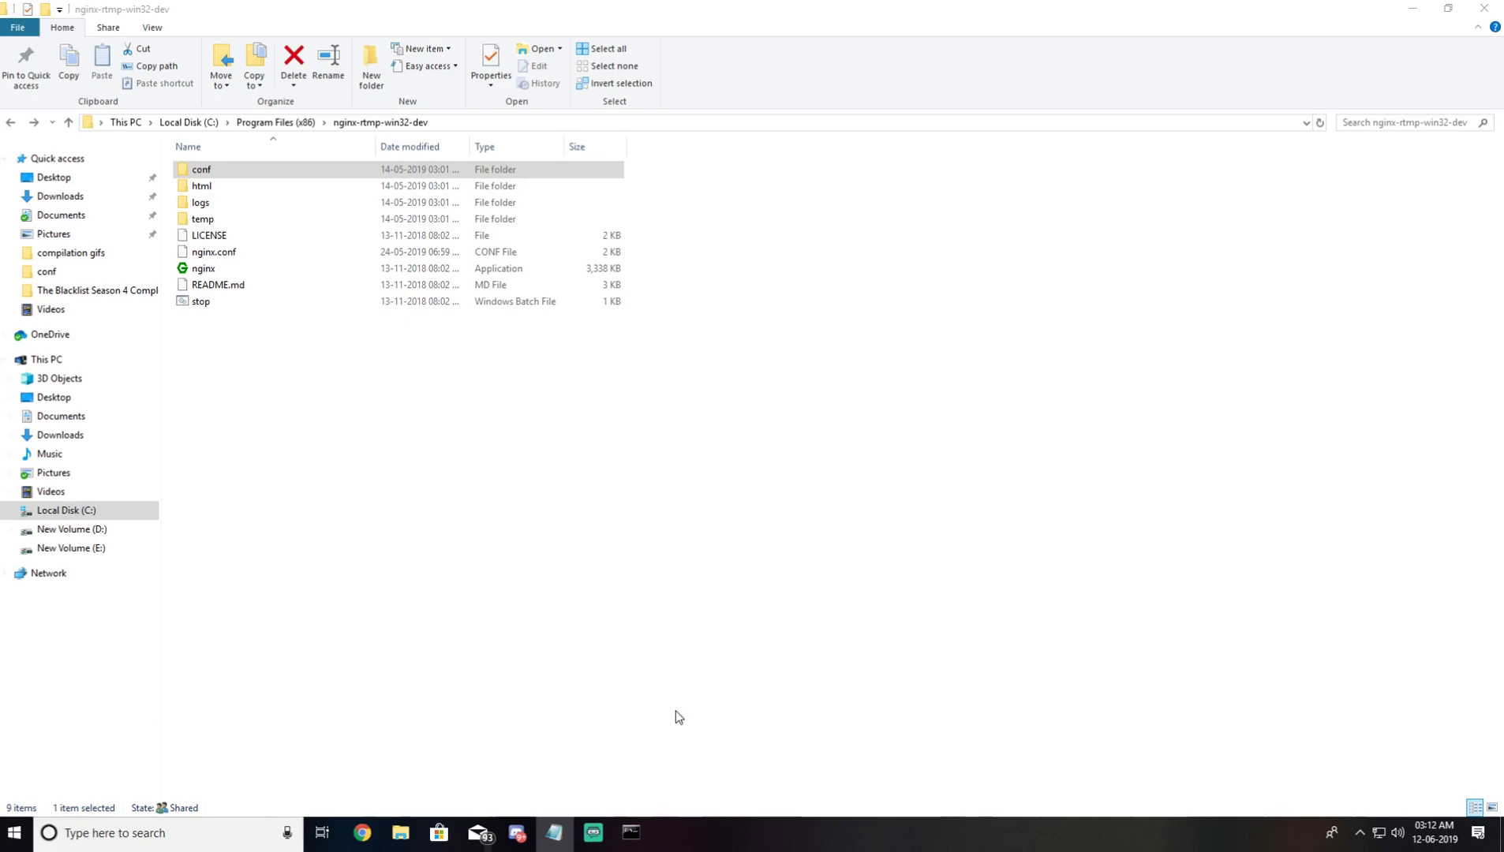
Step: Set Streamlabs OBS Stream settings to Custom Streaming Server and select the URL's [Ip address] placeholder
{"action": "left_click", "coordinate": [593, 832]}
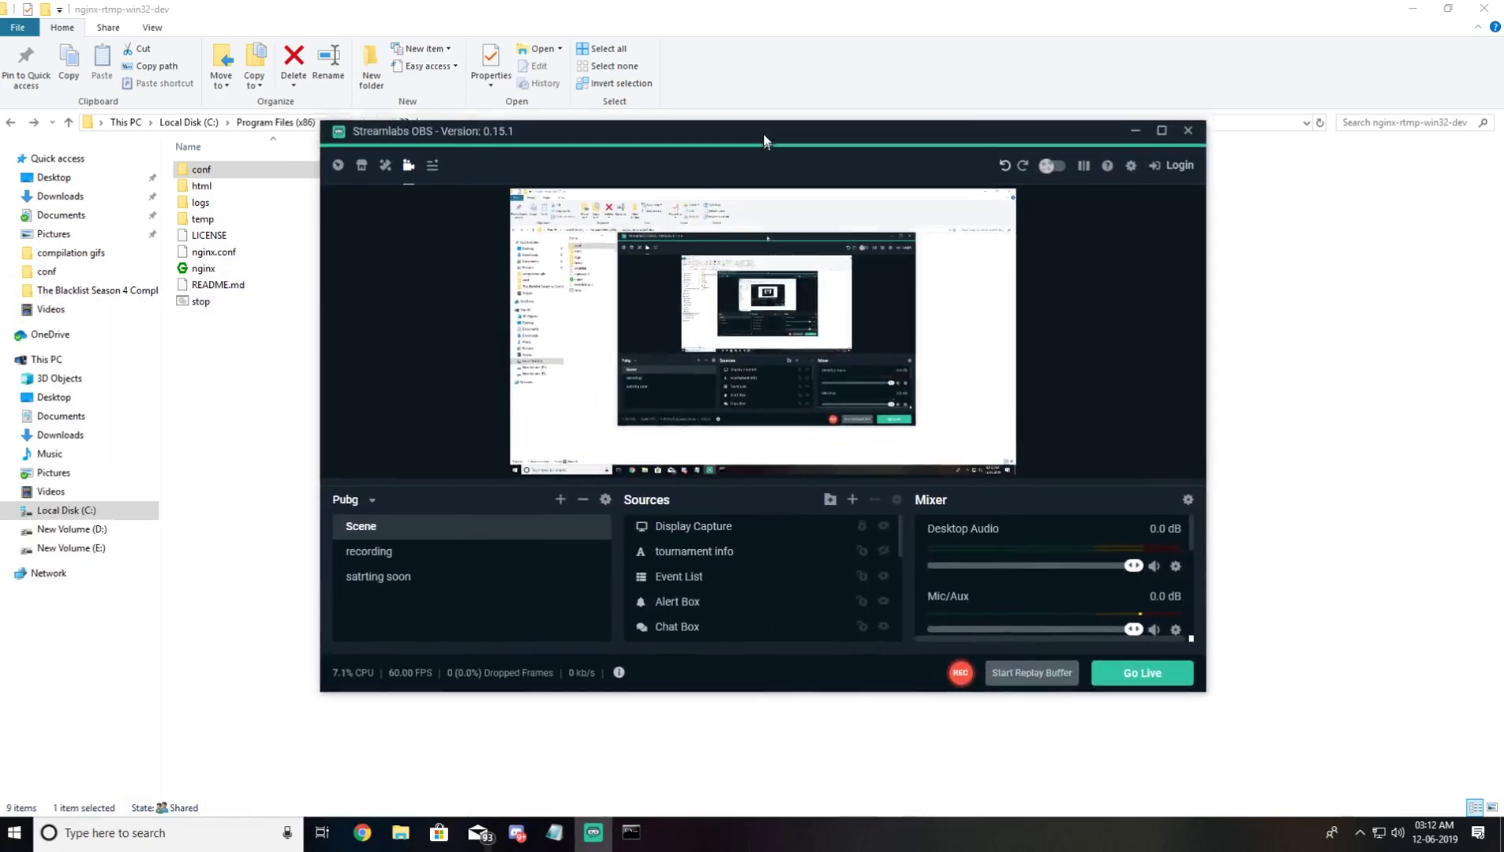
{"action": "left_click_drag", "start_coordinate": [763, 133], "coordinate": [801, 192]}
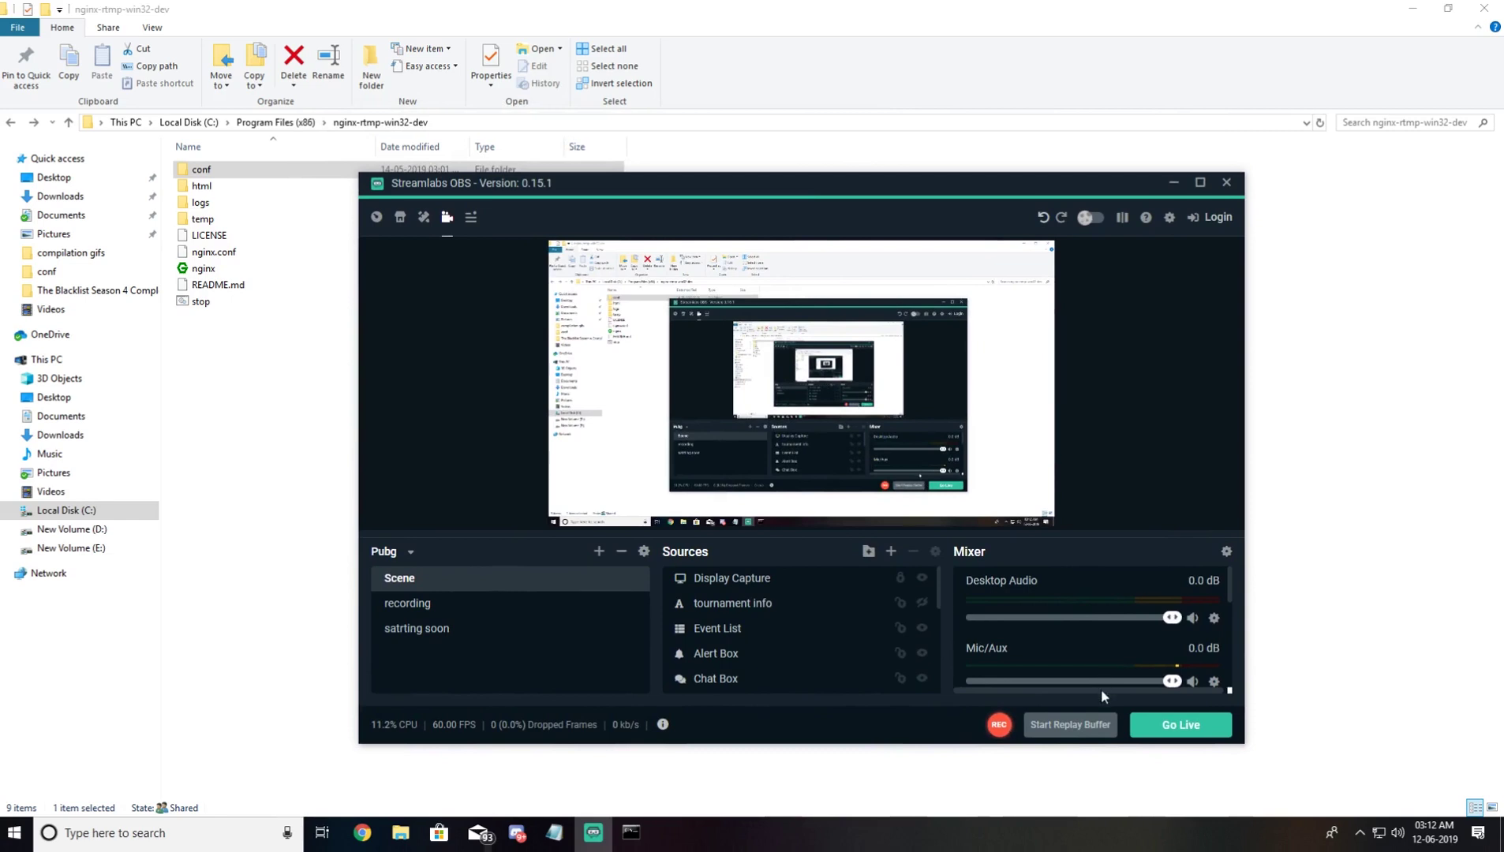
{"action": "left_click", "coordinate": [1169, 218]}
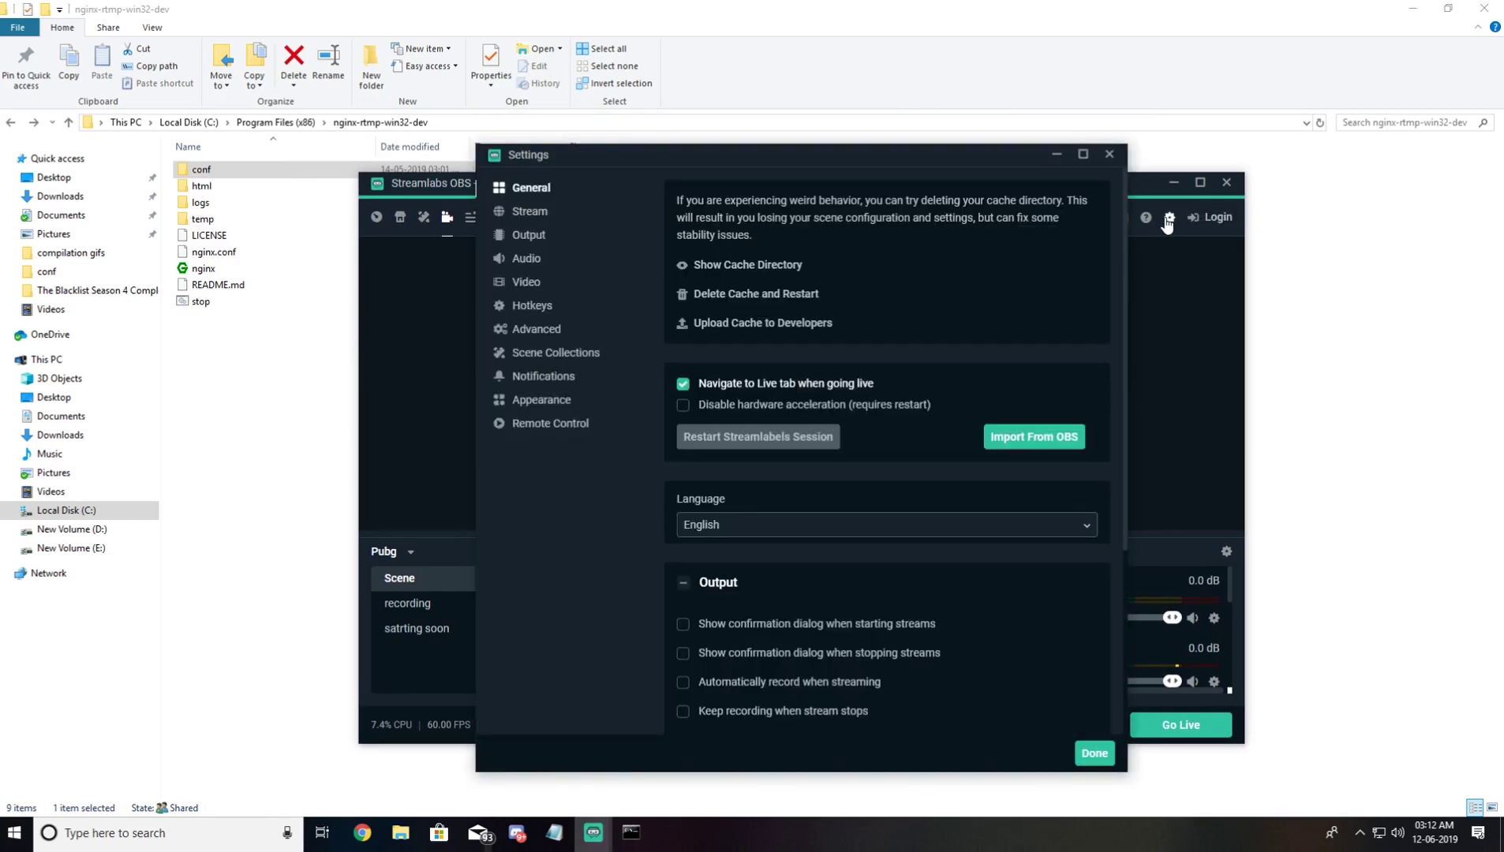
{"action": "left_click", "coordinate": [517, 215]}
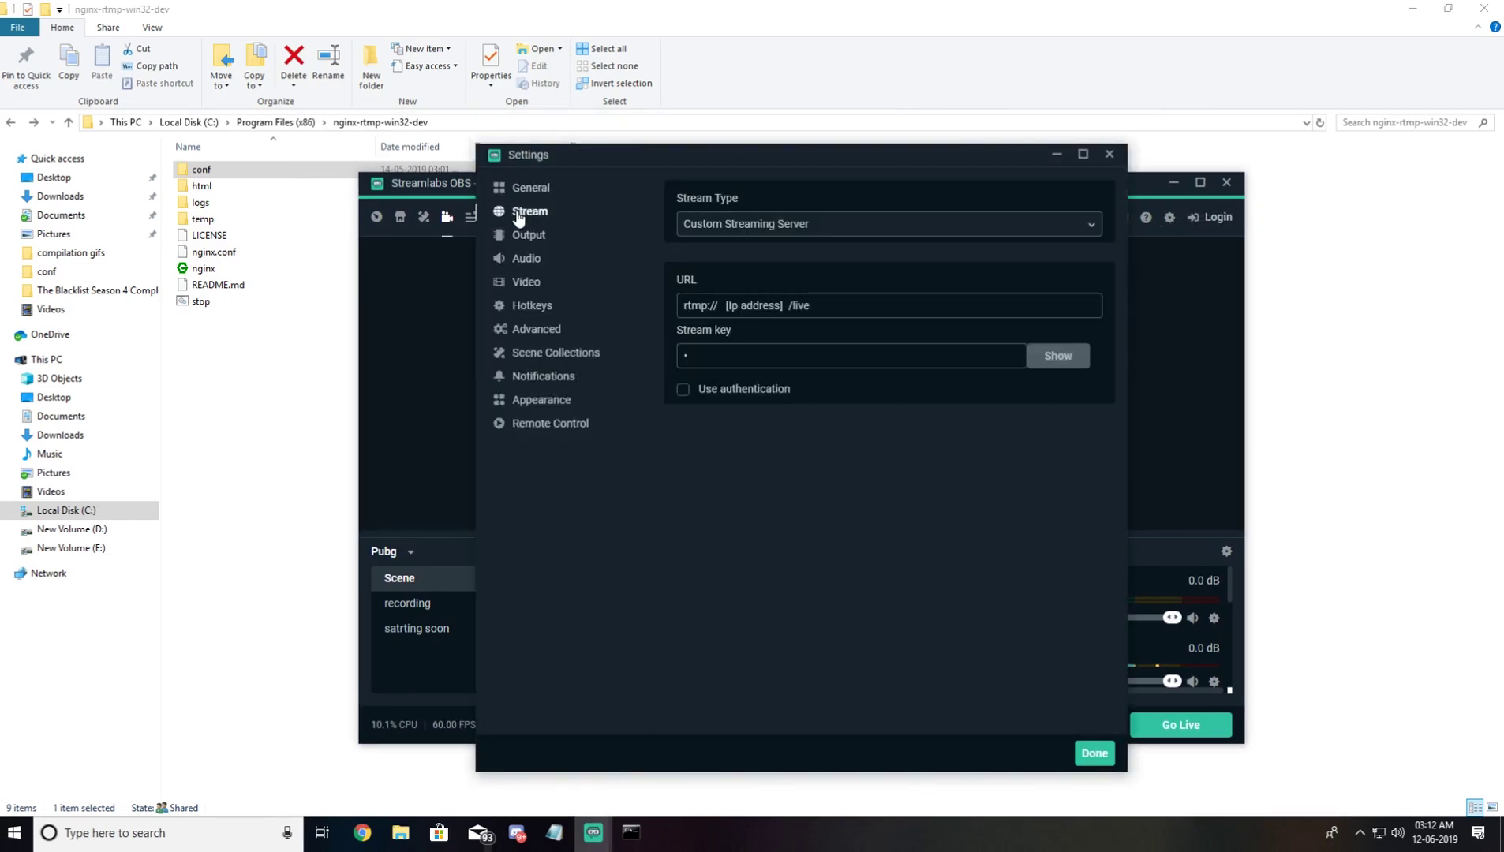
{"action": "left_click", "coordinate": [755, 229]}
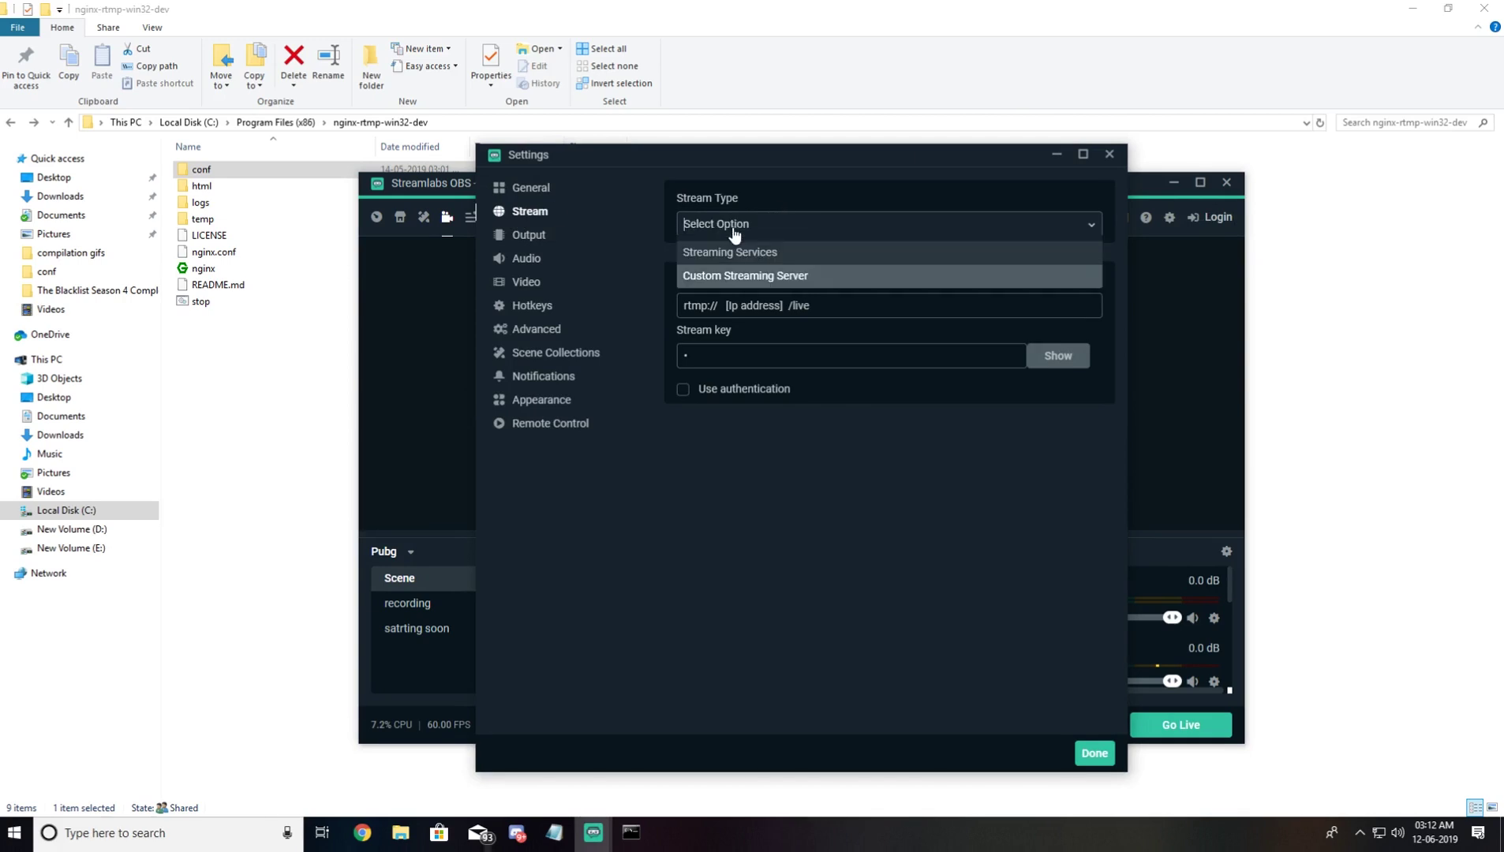
{"action": "left_click", "coordinate": [715, 278]}
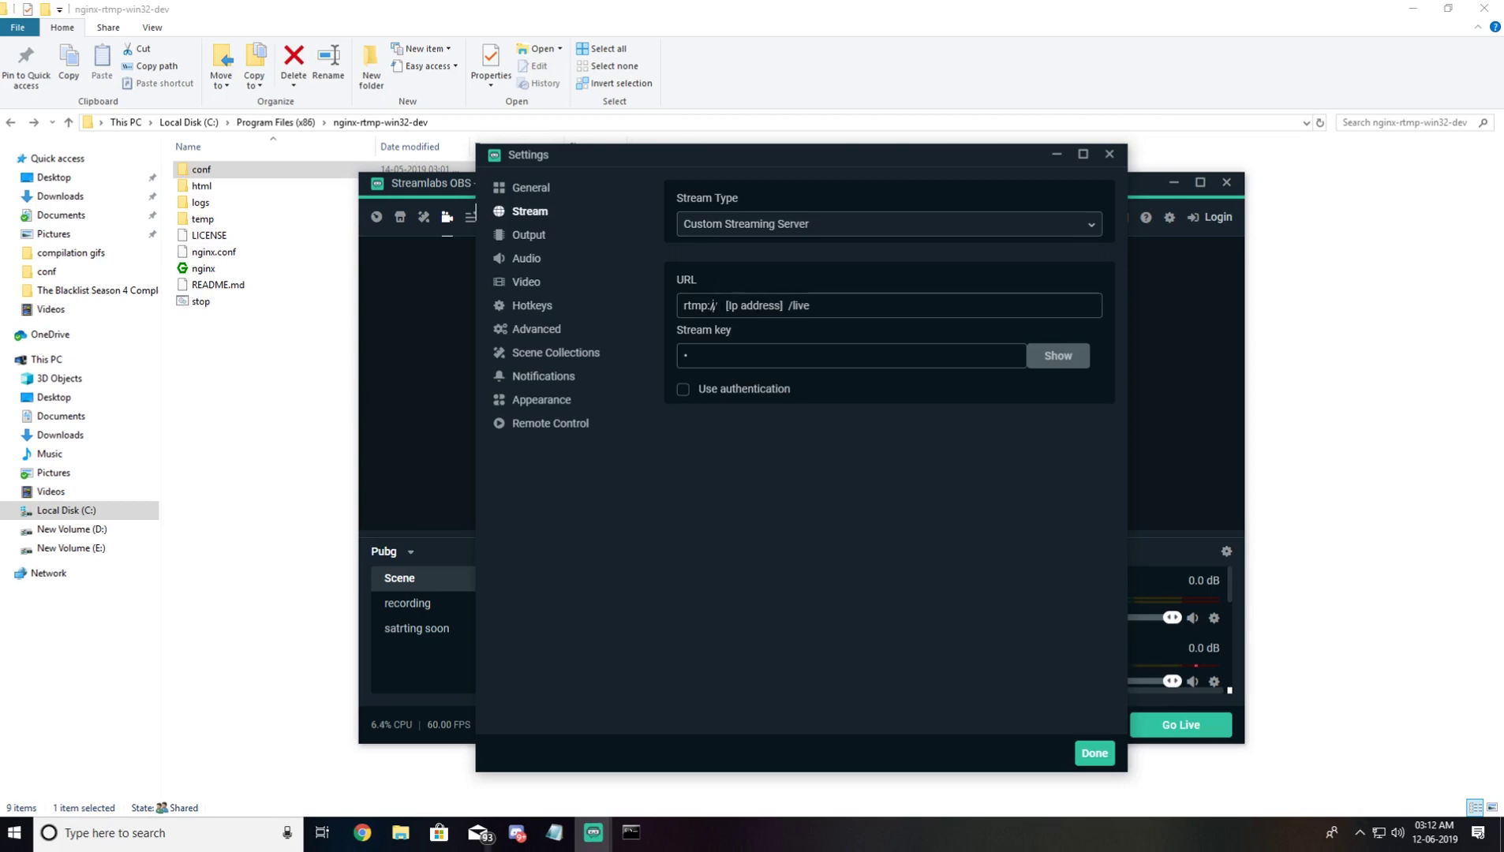
{"action": "left_click_drag", "start_coordinate": [713, 305], "coordinate": [785, 305]}
{"action": "left_click", "coordinate": [726, 305]}
{"action": "left_click", "coordinate": [723, 305]}
Step: Open a new Command Prompt, run ipconfig, and copy the IPv4 address 192.168.0.5
{"action": "key", "text": "super"}
{"action": "type", "text": "cmd"}
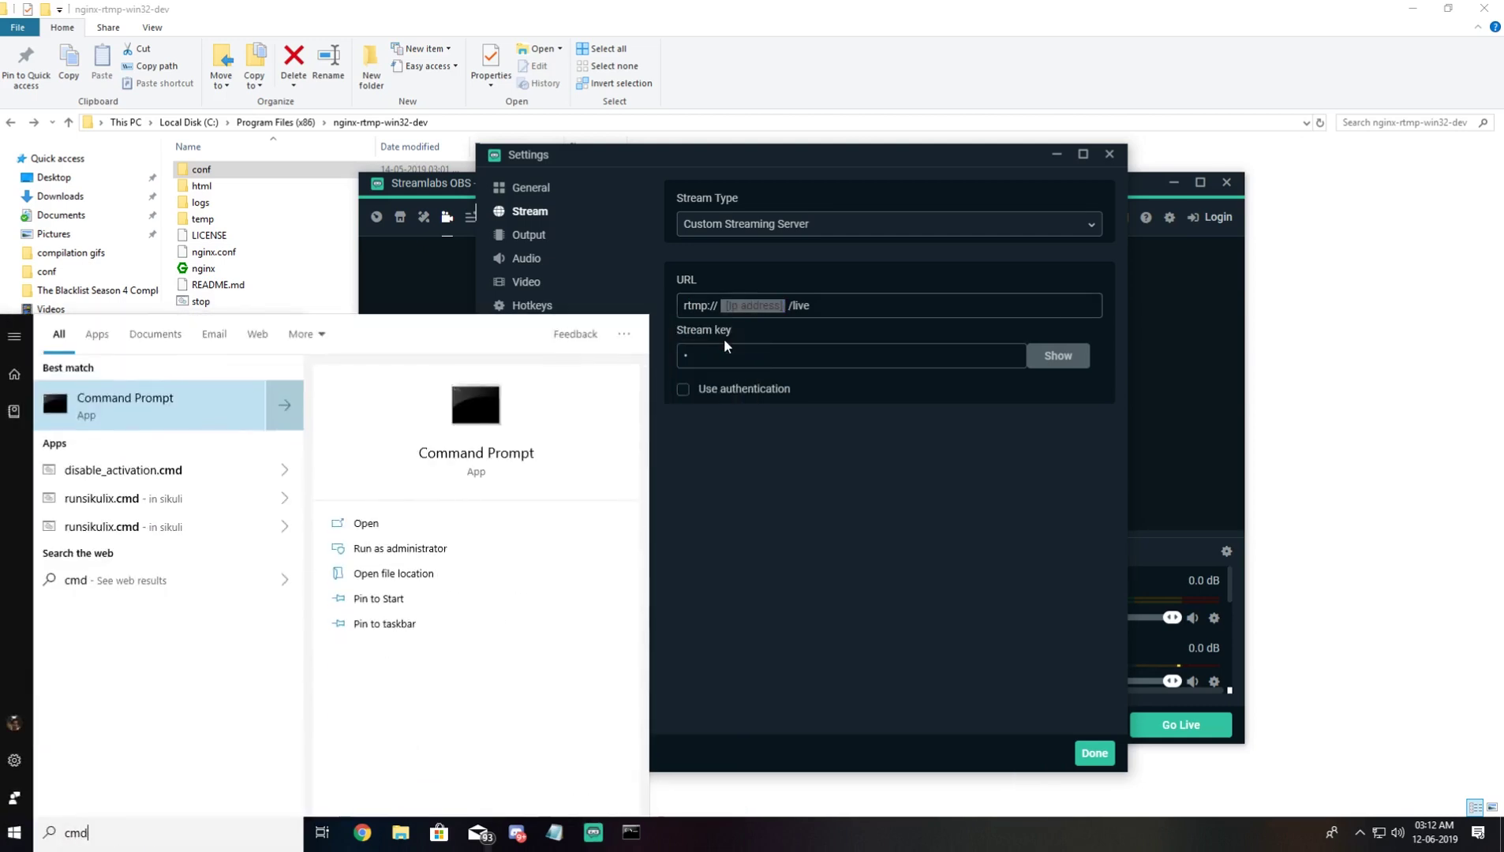
{"action": "key", "text": "Return"}
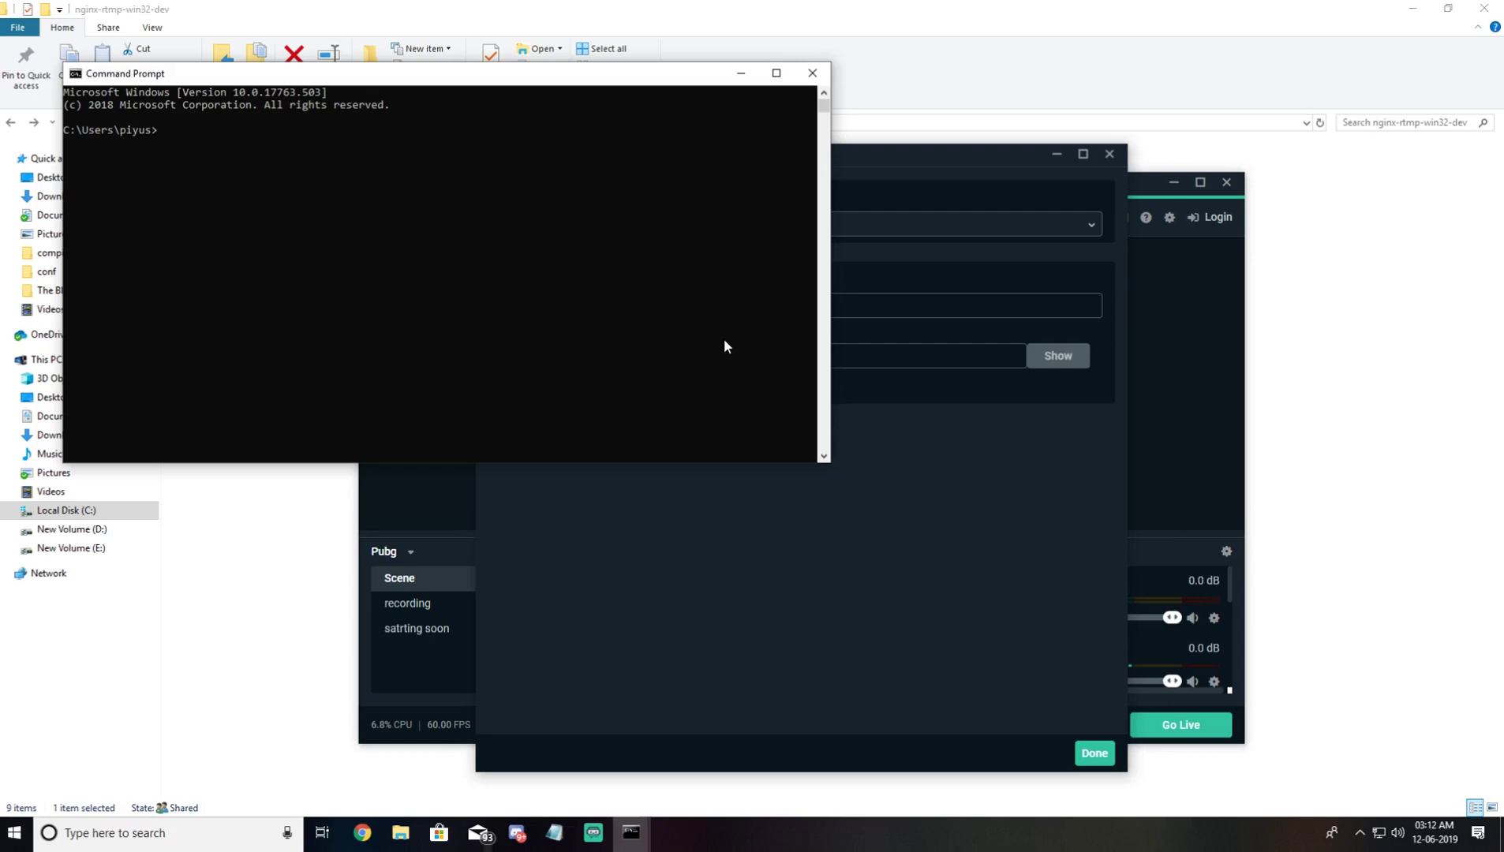
{"action": "type", "text": "ipconfig"}
{"action": "key", "text": "Return"}
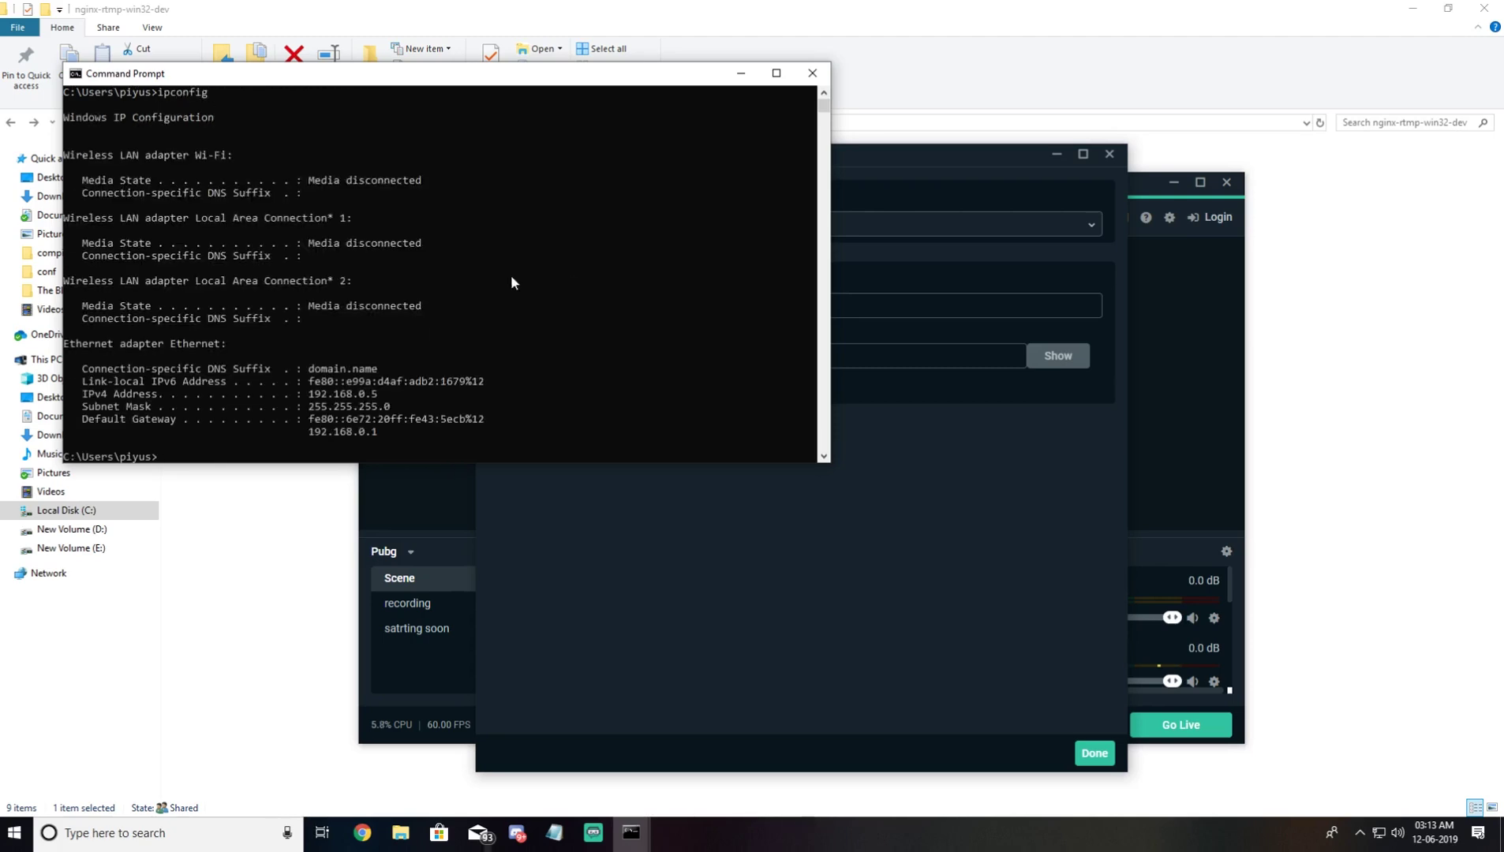
{"action": "left_click_drag", "start_coordinate": [387, 392], "coordinate": [314, 404]}
{"action": "right_click", "coordinate": [314, 404]}
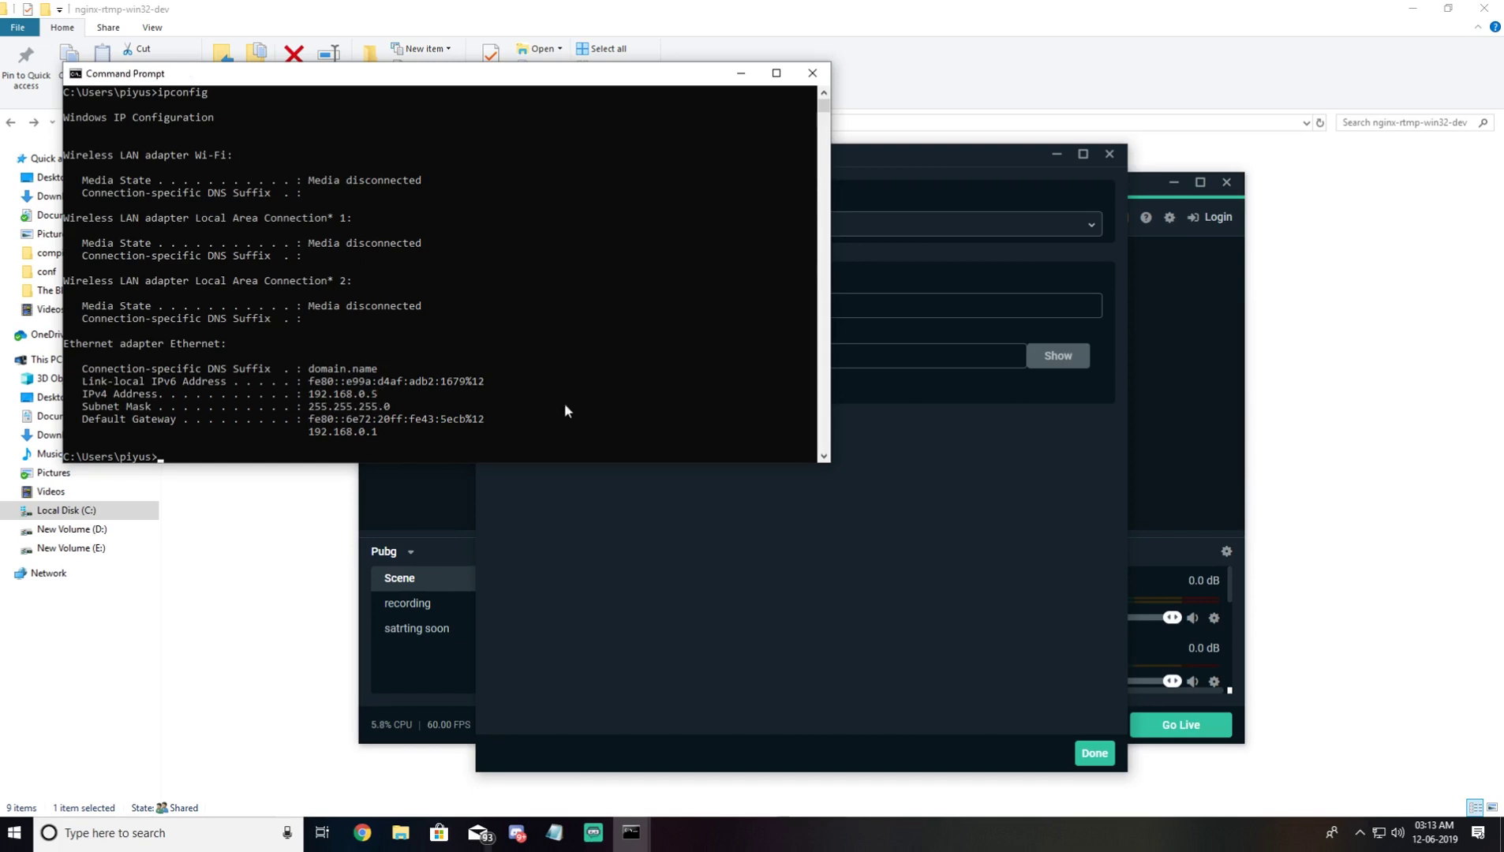
Step: Paste 192.168.0.5 into the URL so it reads rtmp://192.168.0.5/live, and enter a stream key
{"action": "left_click", "coordinate": [904, 286]}
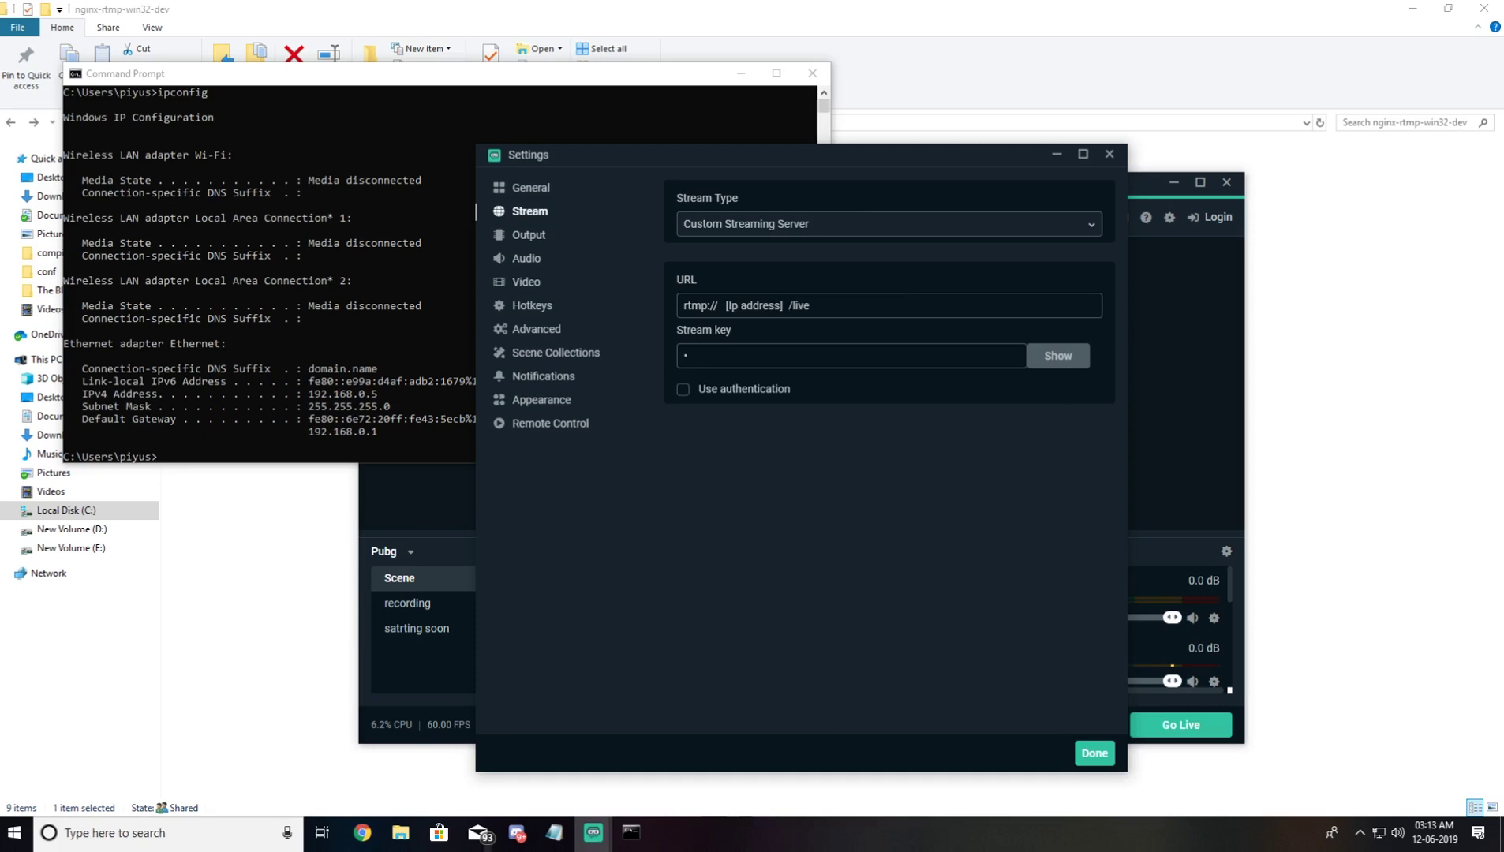
{"action": "left_click_drag", "start_coordinate": [720, 305], "coordinate": [787, 306]}
{"action": "type", "text": "192.168.0.5"}
{"action": "key", "text": "Left"}
{"action": "key", "text": "Left"}
{"action": "key", "text": "BackSpace"}
{"action": "key", "text": "Right"}
{"action": "key", "text": "Right"}
{"action": "key", "text": "Right"}
{"action": "key", "text": "Right"}
{"action": "key", "text": "Right"}
{"action": "key", "text": "Right"}
{"action": "key", "text": "Right"}
{"action": "key", "text": "Right"}
{"action": "key", "text": "Right"}
{"action": "key", "text": "BackSpace"}
{"action": "type", "text": "abcdefghi"}
Step: Close Streamlabs OBS Settings with Done and minimize the Command Prompt running nginx
{"action": "left_click", "coordinate": [1092, 755]}
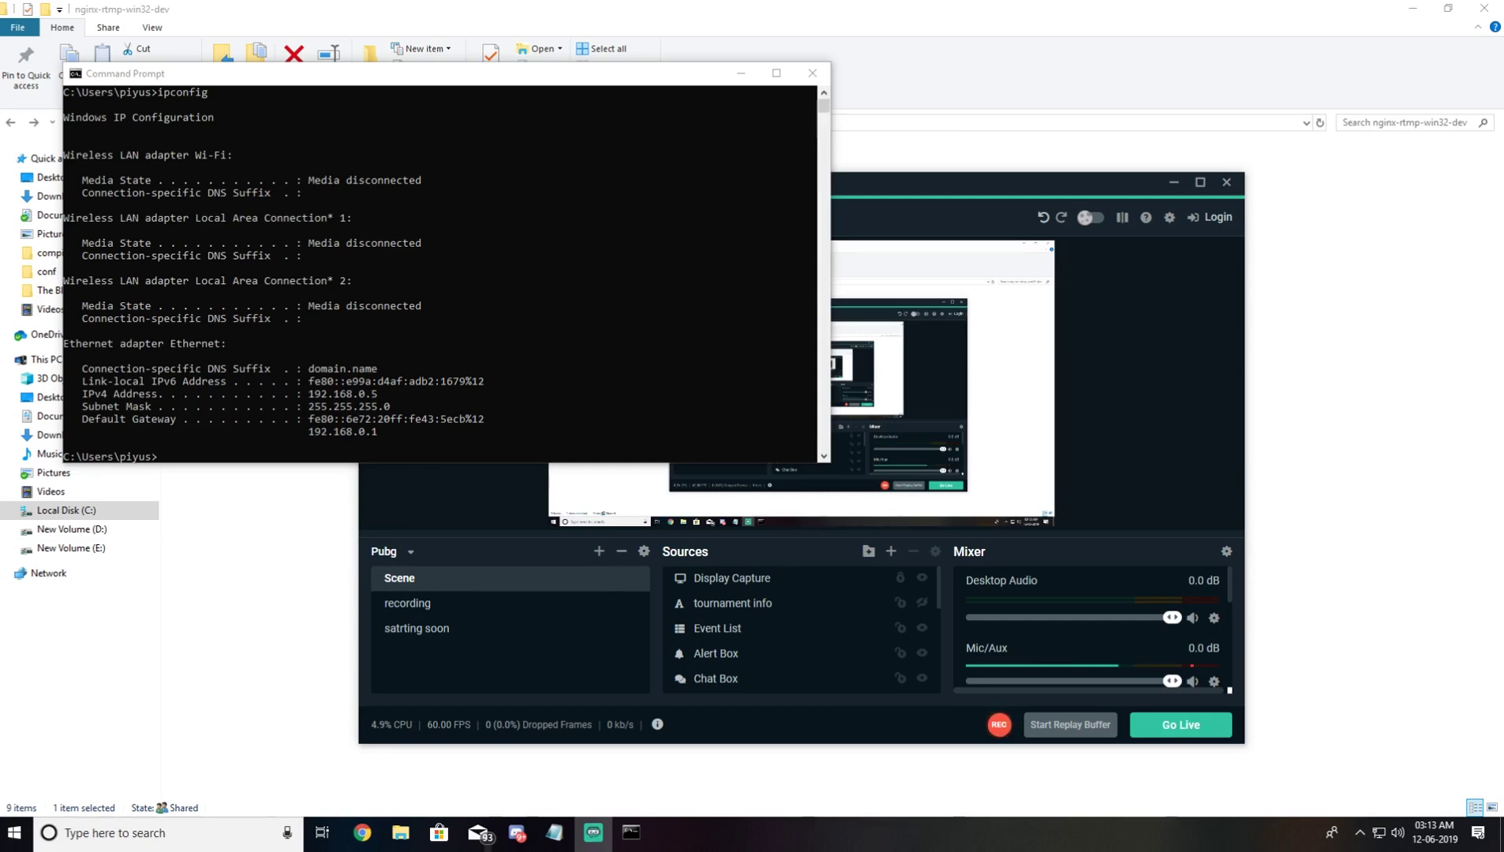
{"action": "left_click", "coordinate": [749, 82]}
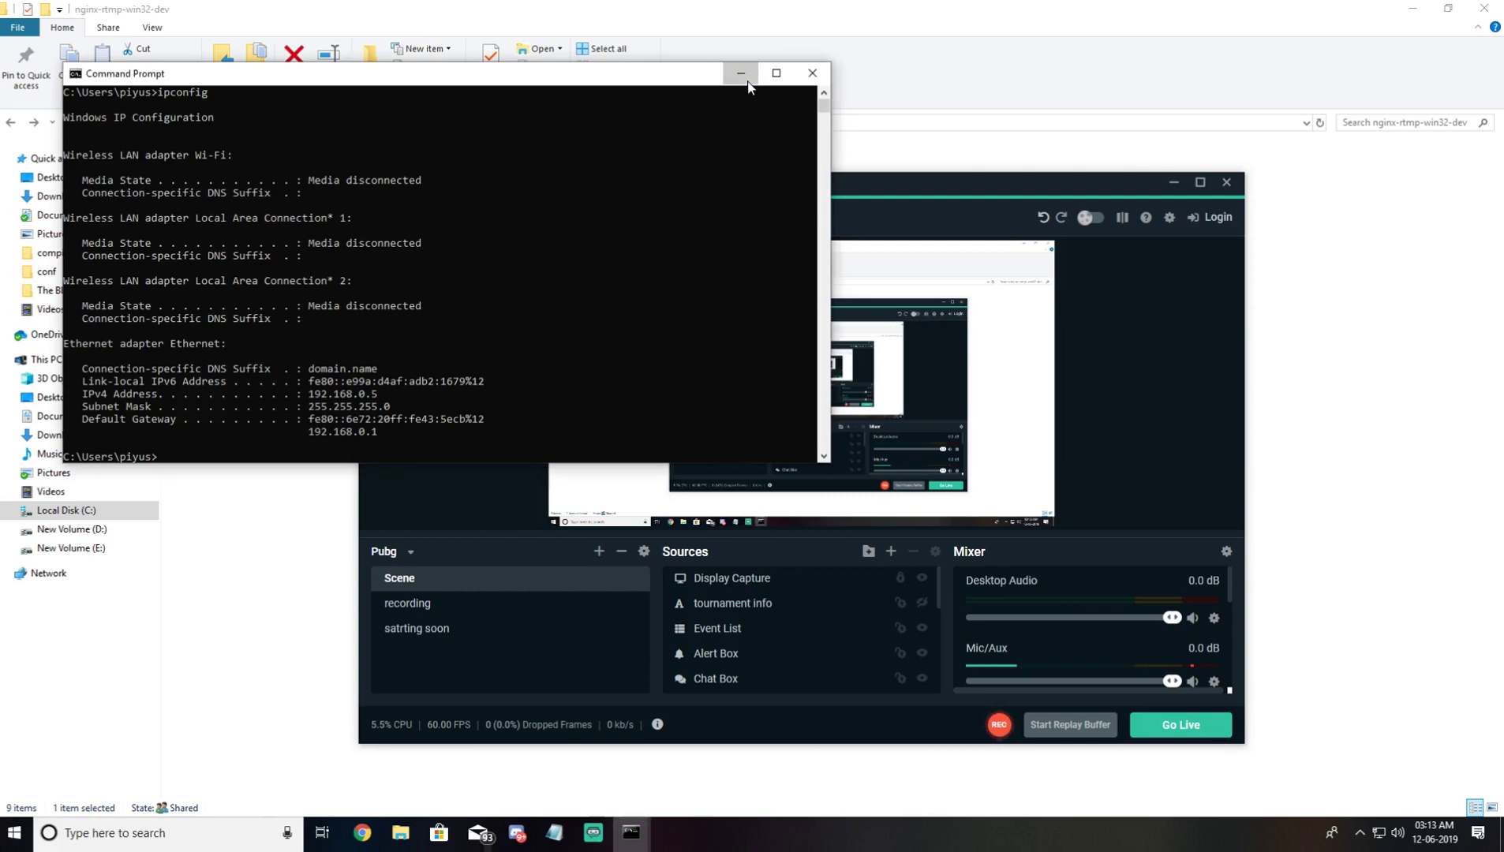
{"action": "left_click", "coordinate": [749, 82]}
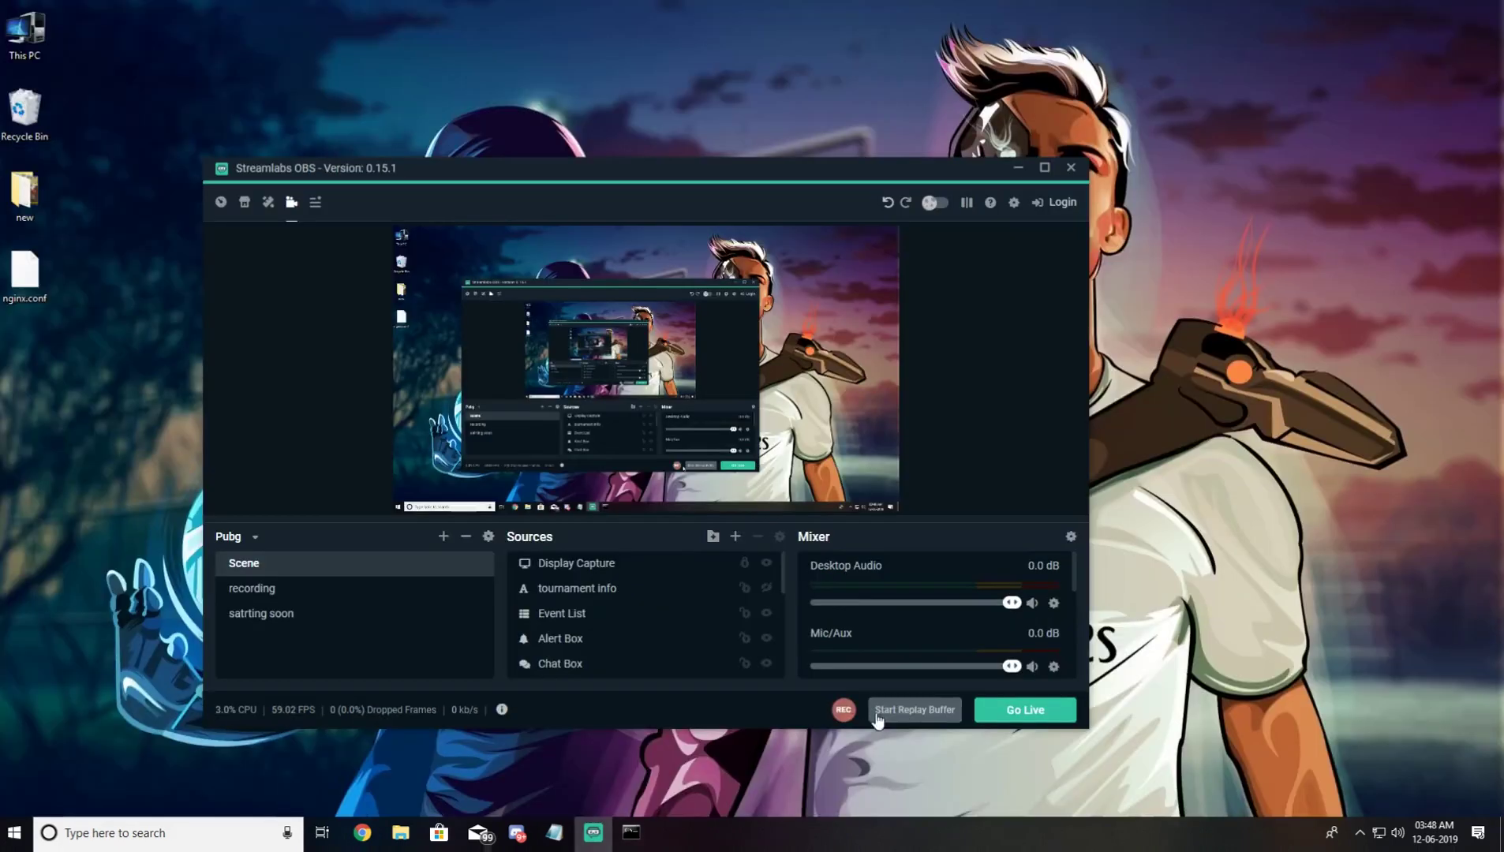